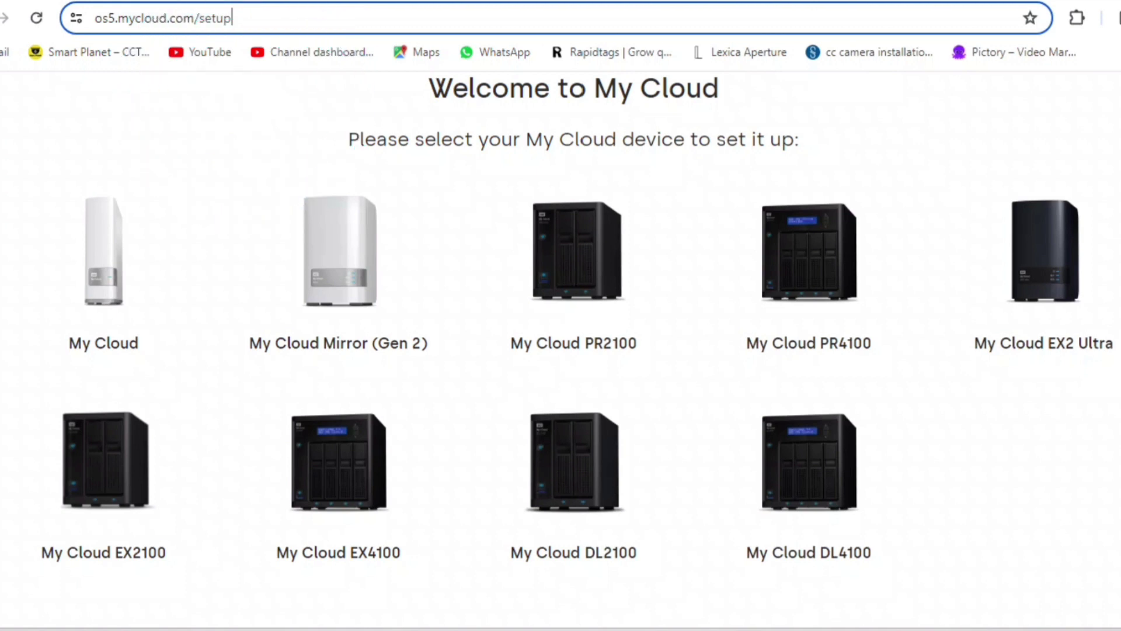
- Start setup of the My Cloud EX2 Ultra from the device selection page, with English as the setup language
left_click(225, 18)
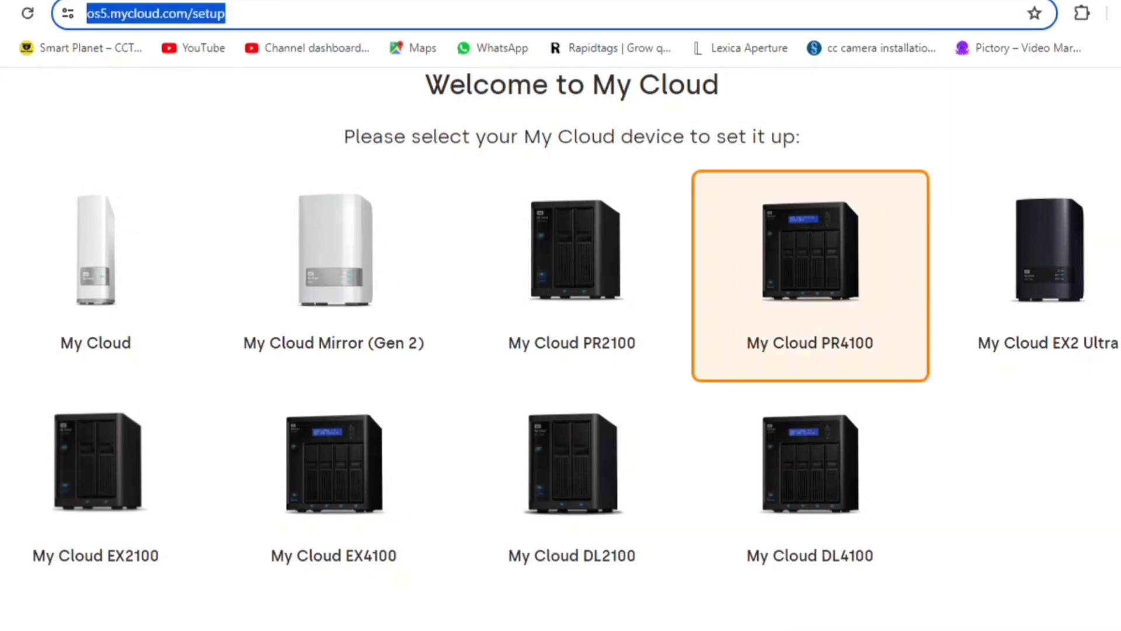
left_click(1050, 276)
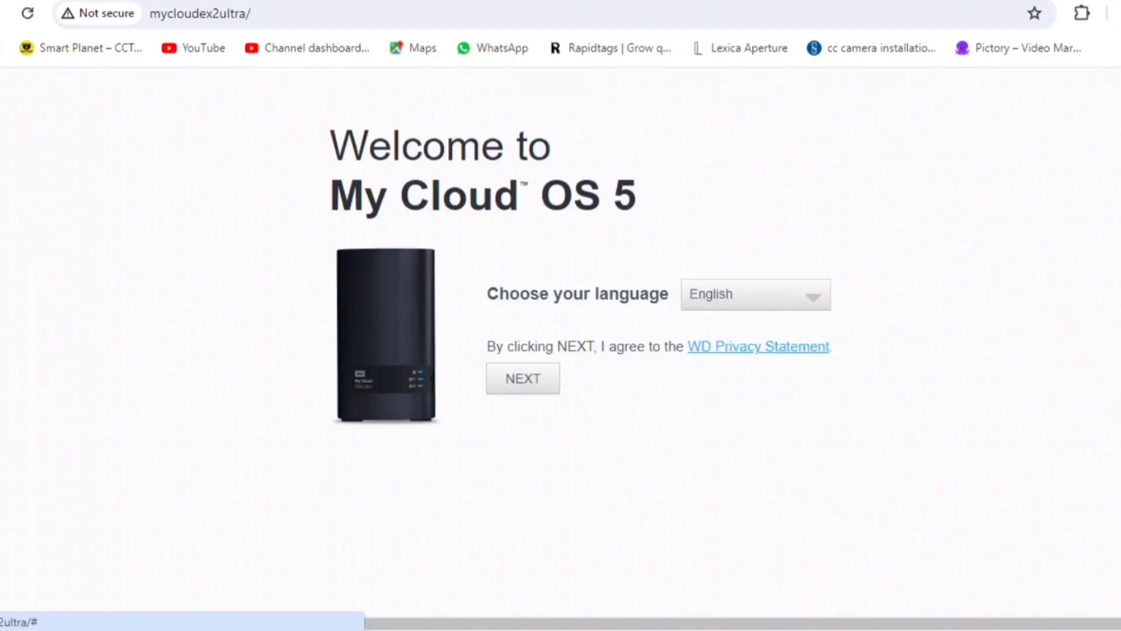
left_click(756, 294)
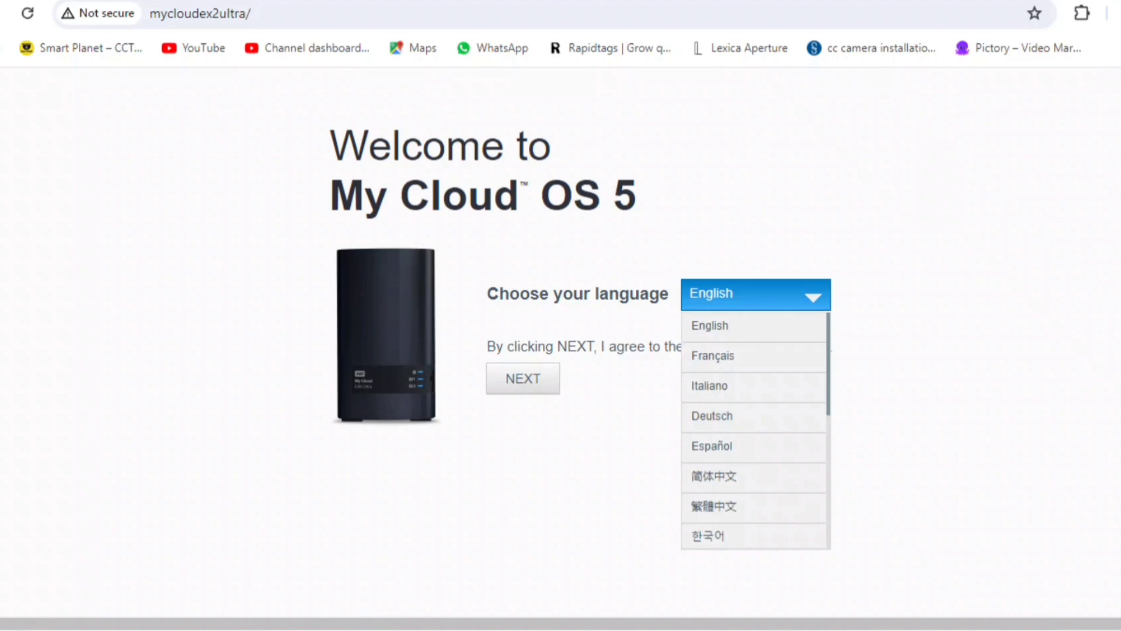
left_click(753, 325)
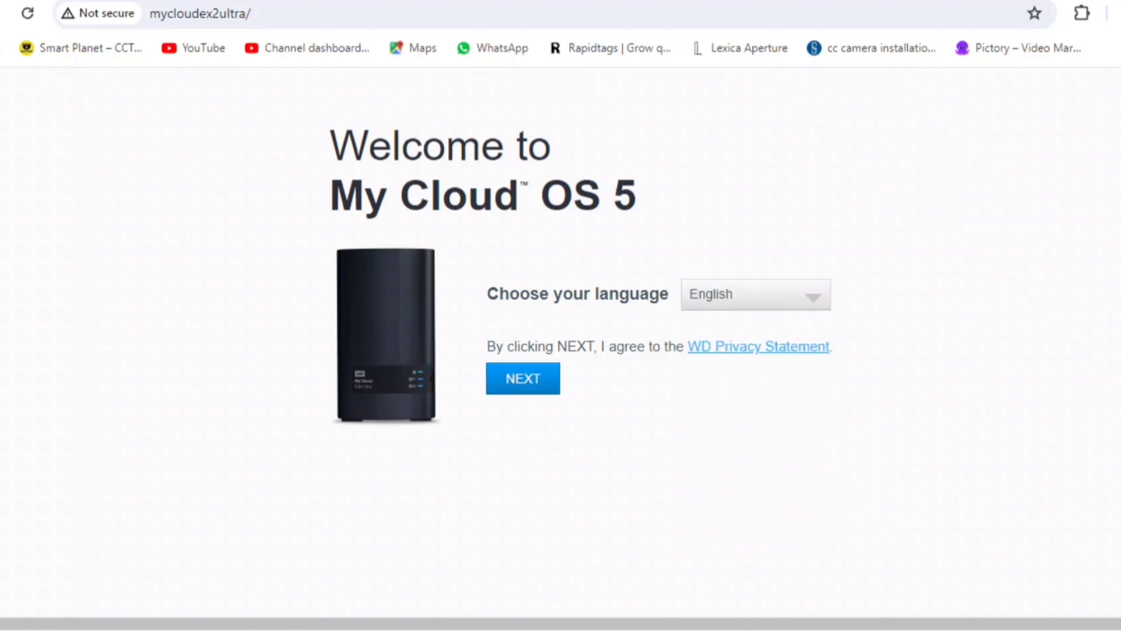
left_click(523, 378)
- Go through the software license agreement and accept its terms
scroll(522, 379, "down", 12)
scroll(523, 378, "down", 7)
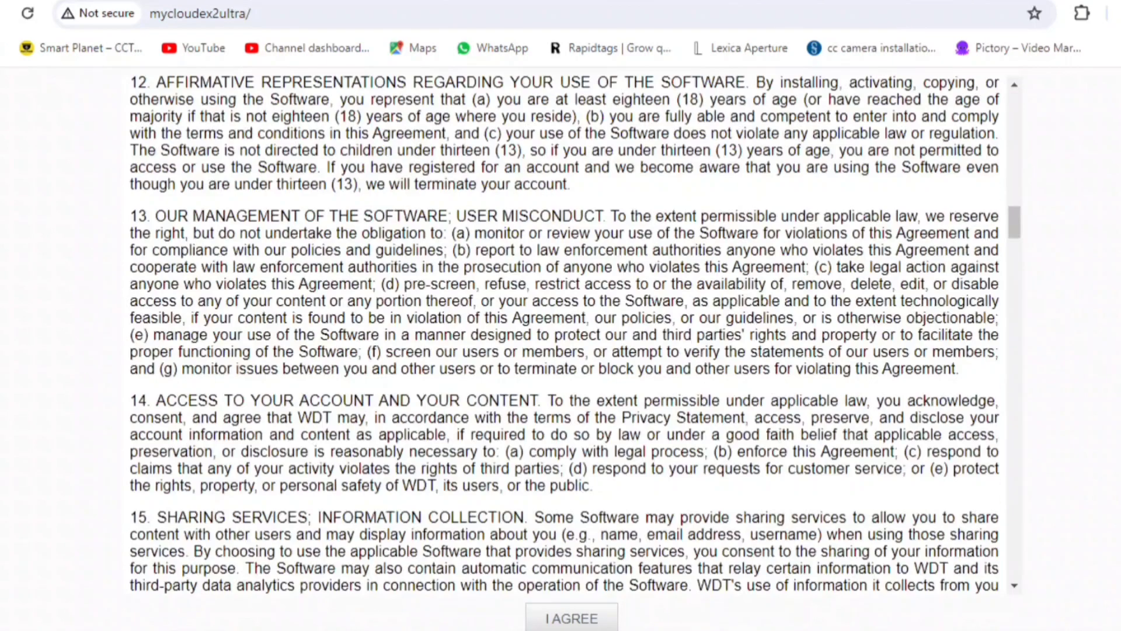
left_click(571, 618)
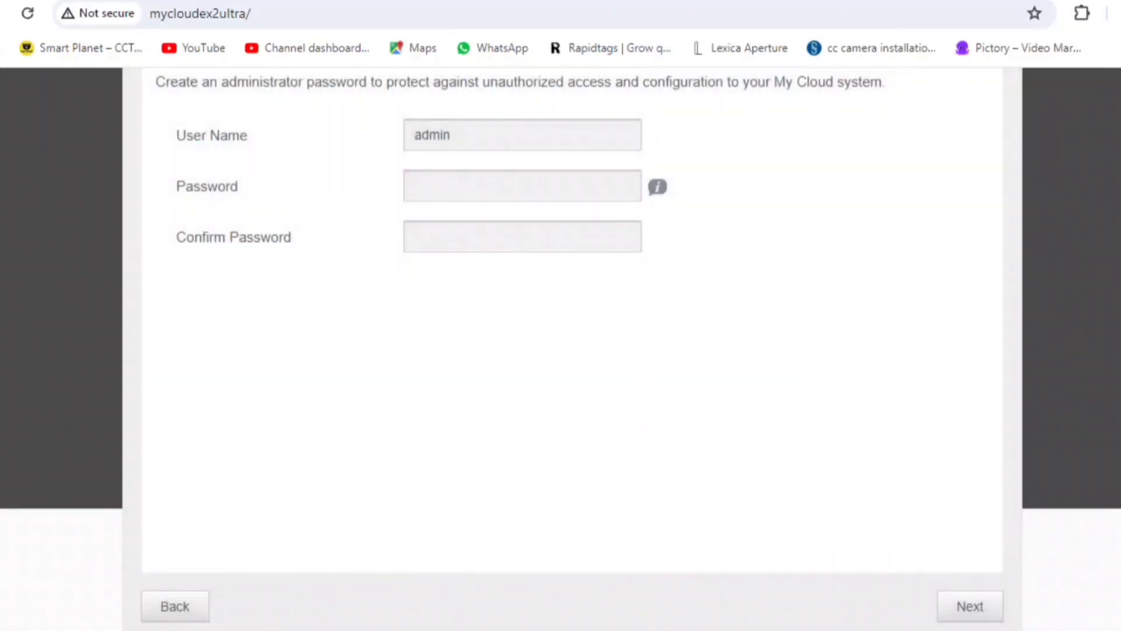
- Create and confirm the administrator password for the admin user, and dismiss the browser's offer to save it
left_click(522, 187)
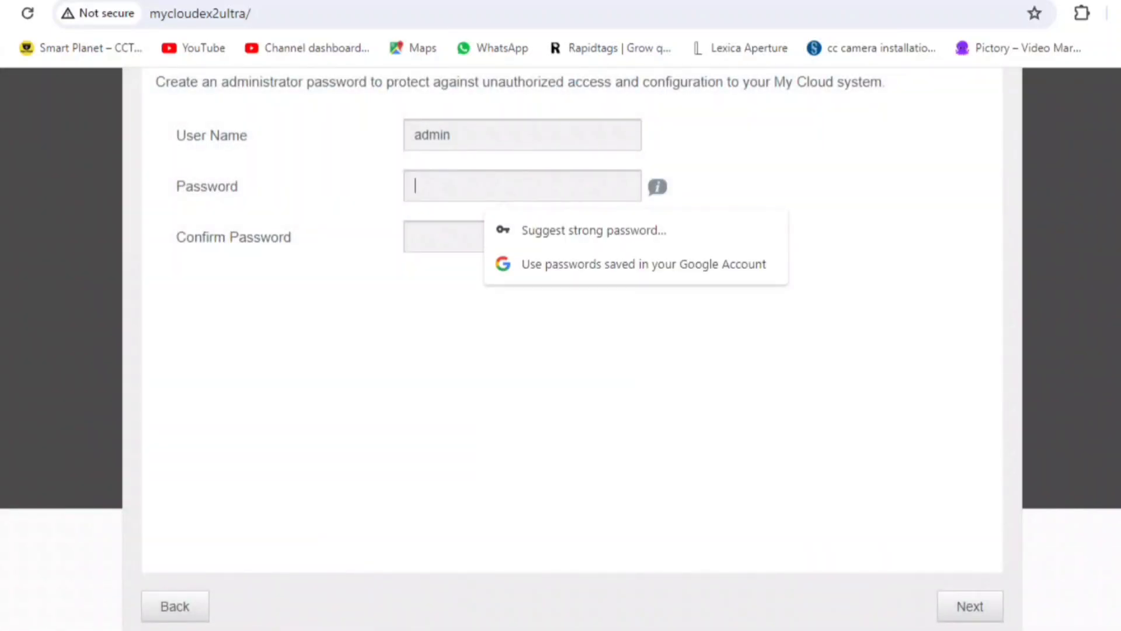
type("•")
key("BackSpace")
type("•••••••")
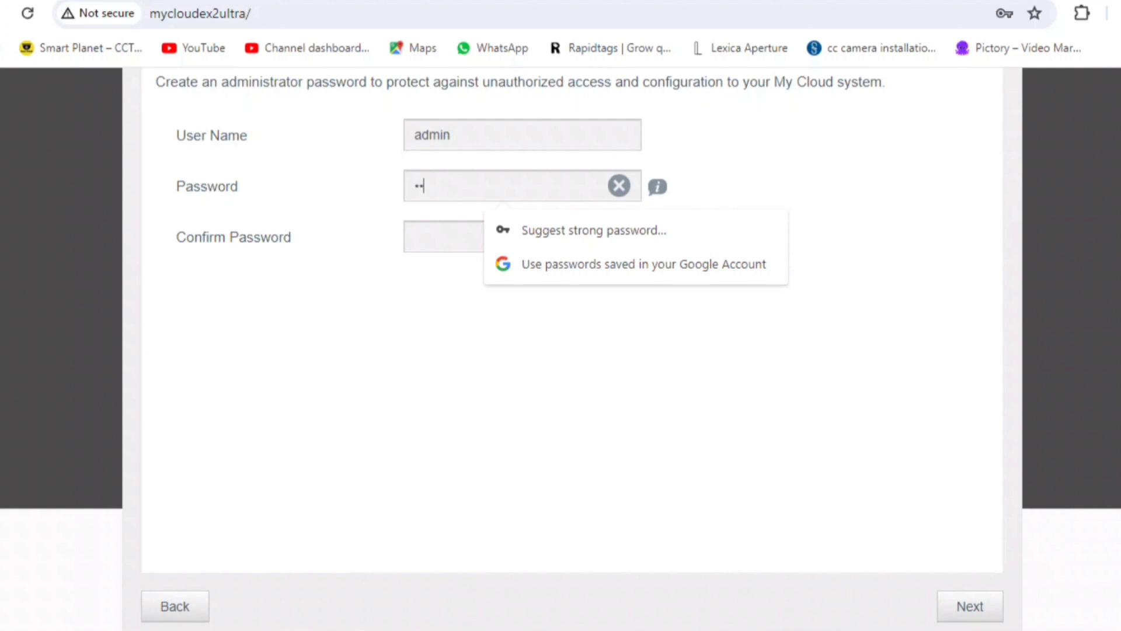
type("••••")
key("Tab")
type("•••••••")
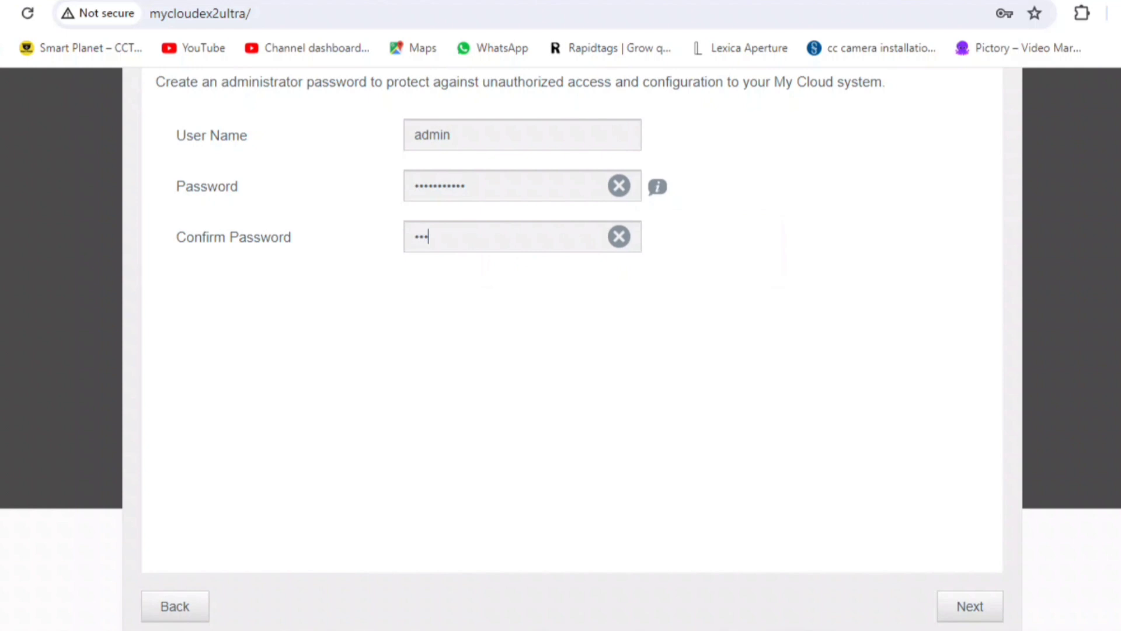
type("•••••")
left_click(970, 606)
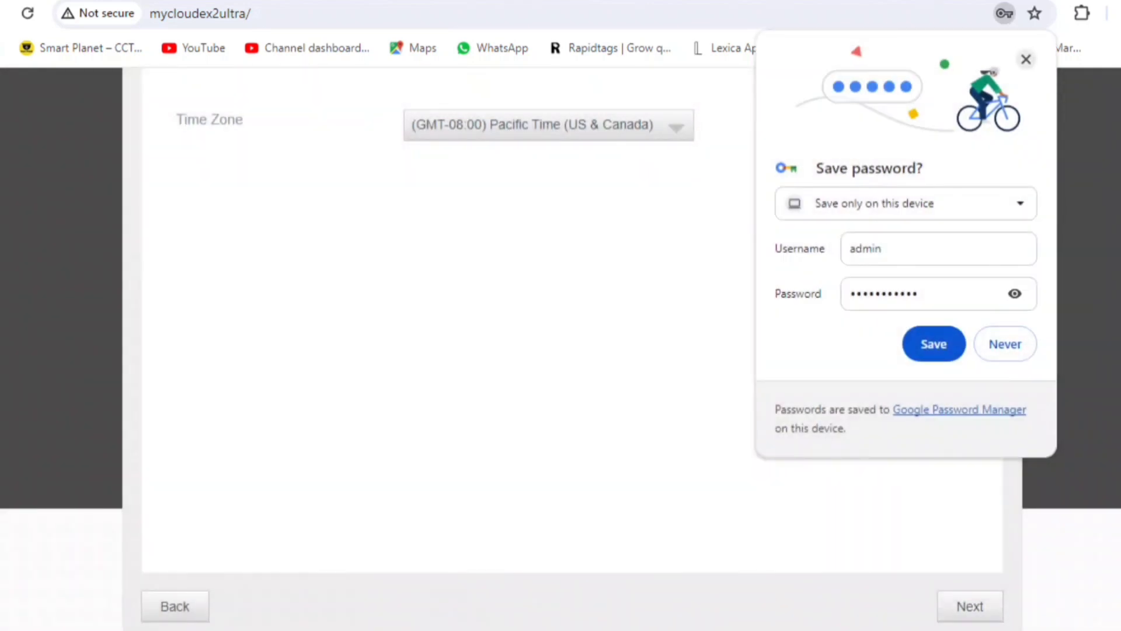
left_click(1026, 59)
- Set the time zone to (GMT+05:30) Chennai, Kolkata, Mumbai, New Delhi and continue to the analytics opt-in
left_click(548, 125)
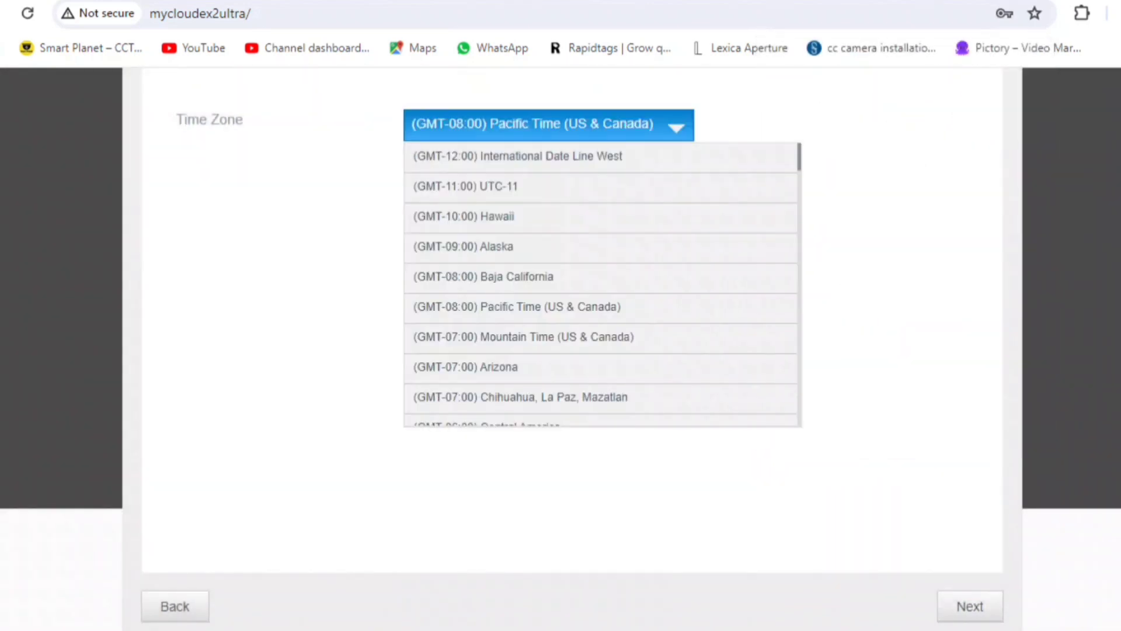
scroll(601, 269, "down", 5)
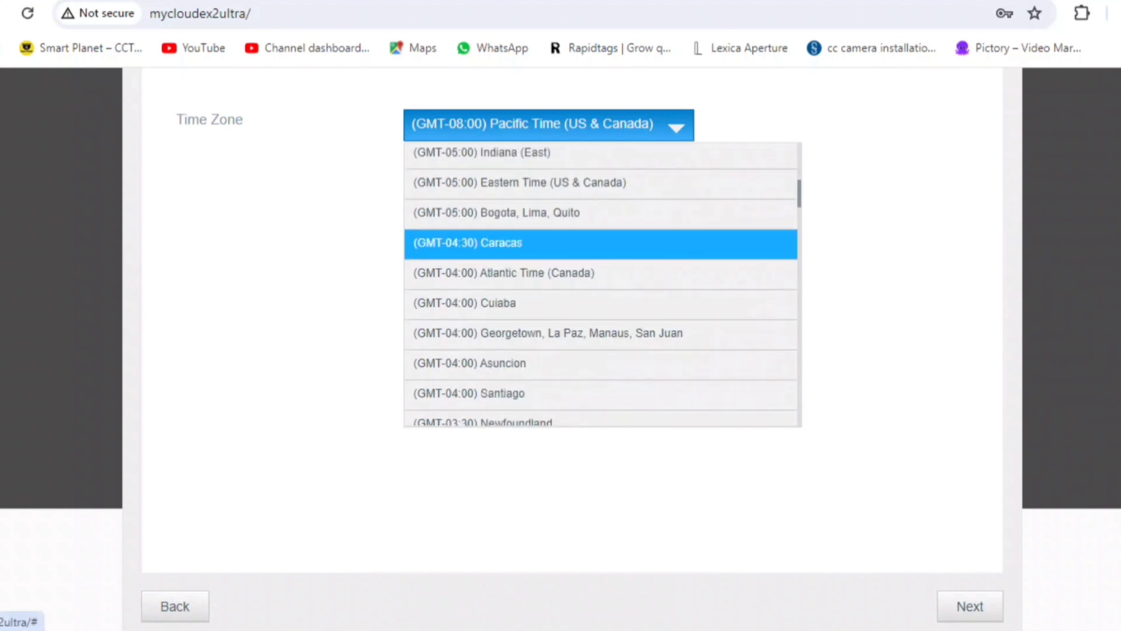
scroll(601, 224, "up", 2)
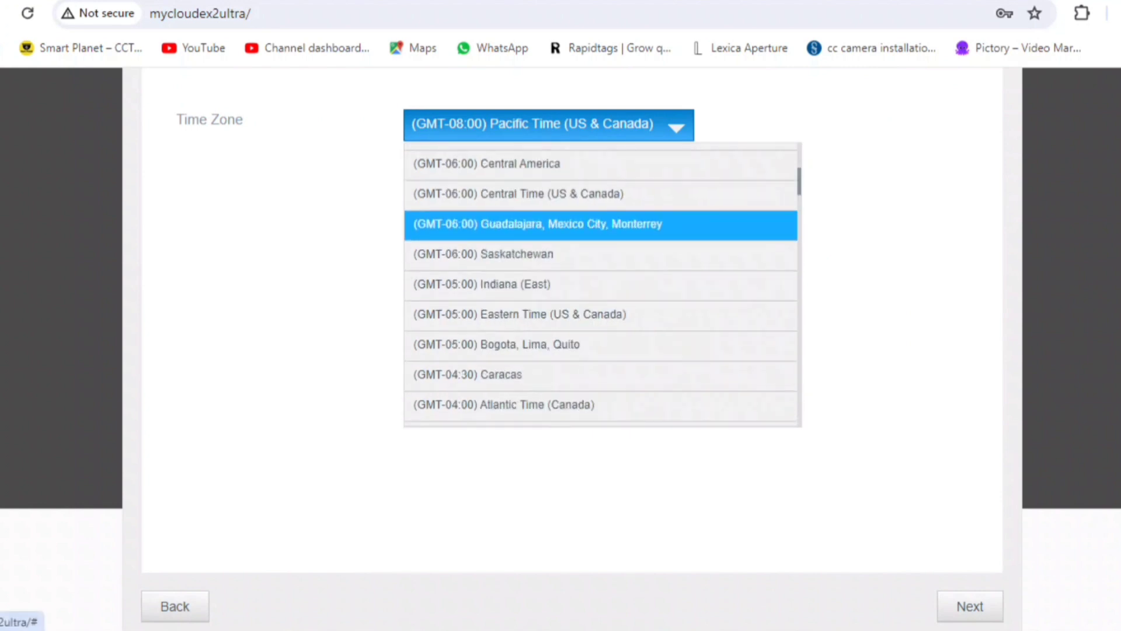
scroll(601, 350, "down", 3)
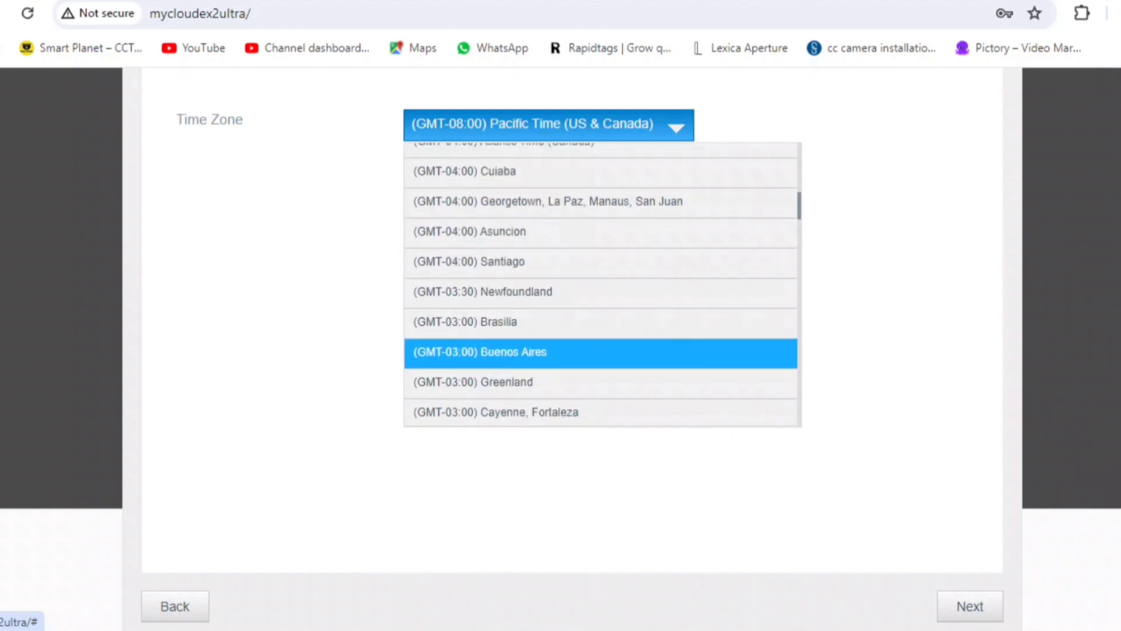
scroll(601, 344, "up", 2)
scroll(601, 336, "down", 15)
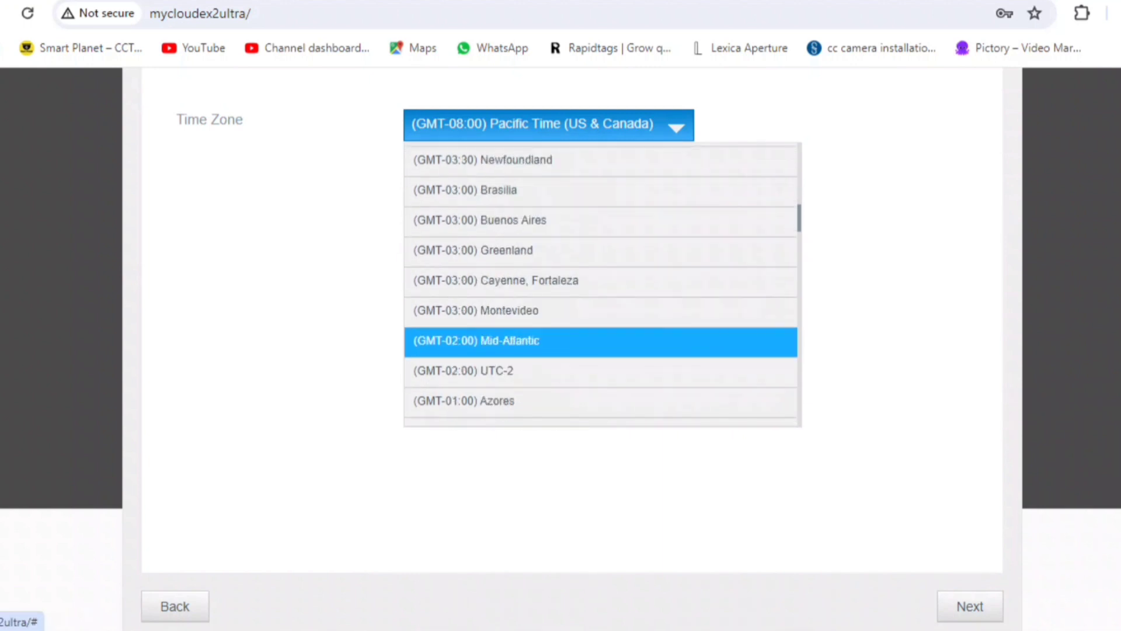
scroll(601, 345, "down", 3)
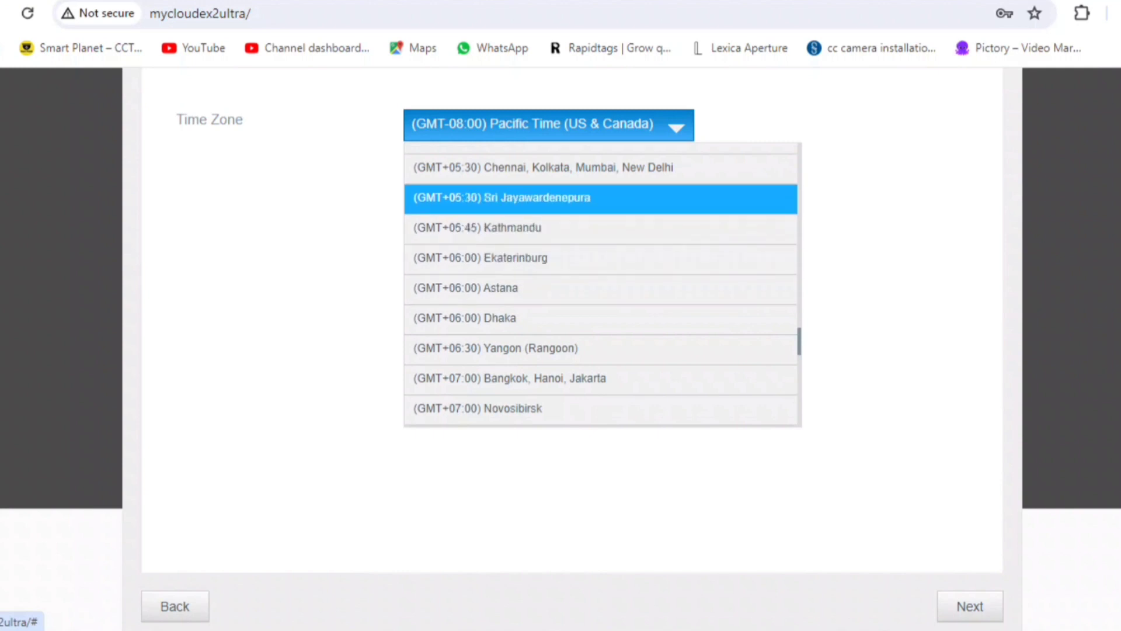
left_click(543, 168)
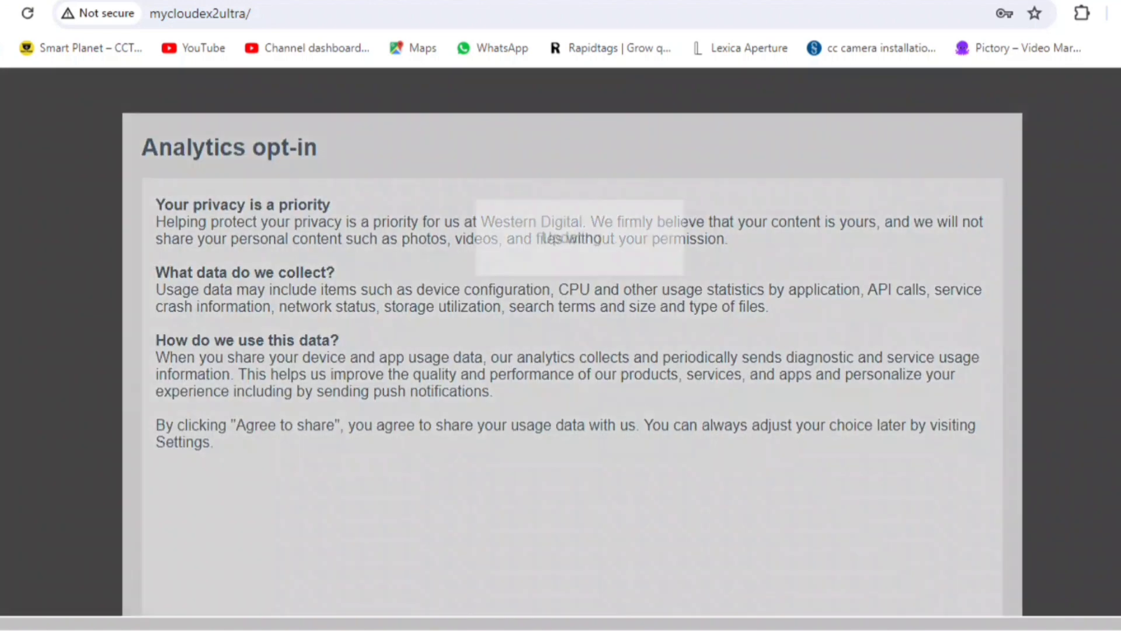
scroll(561, 351, "down", 3)
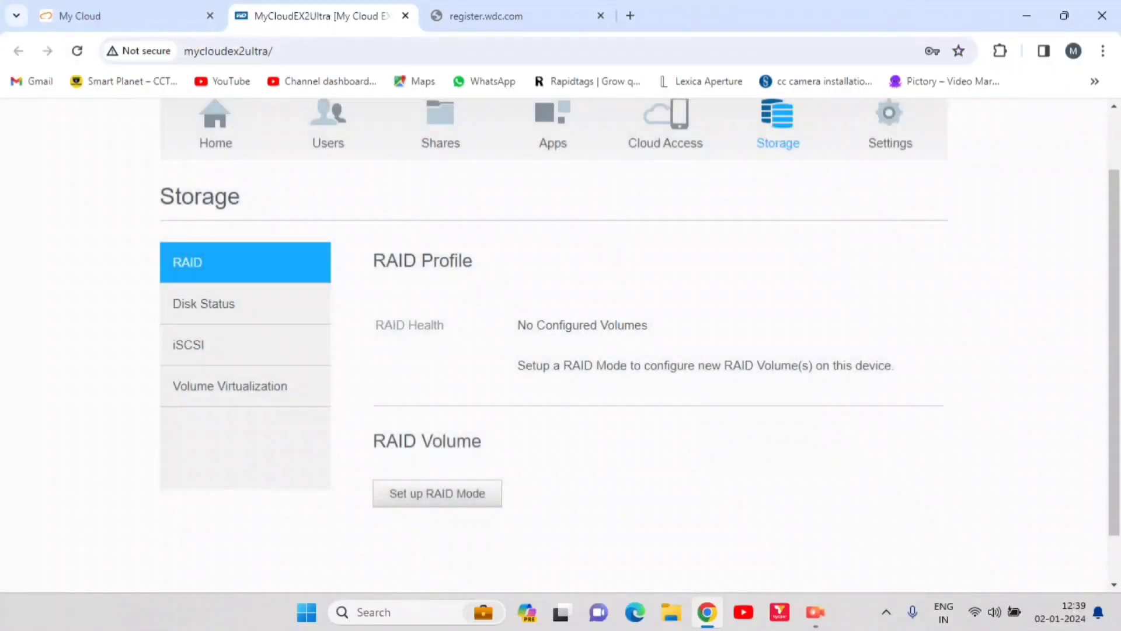
- Examine the JBOD option in the RAID mode setup and close the setup without applying it
left_click(438, 493)
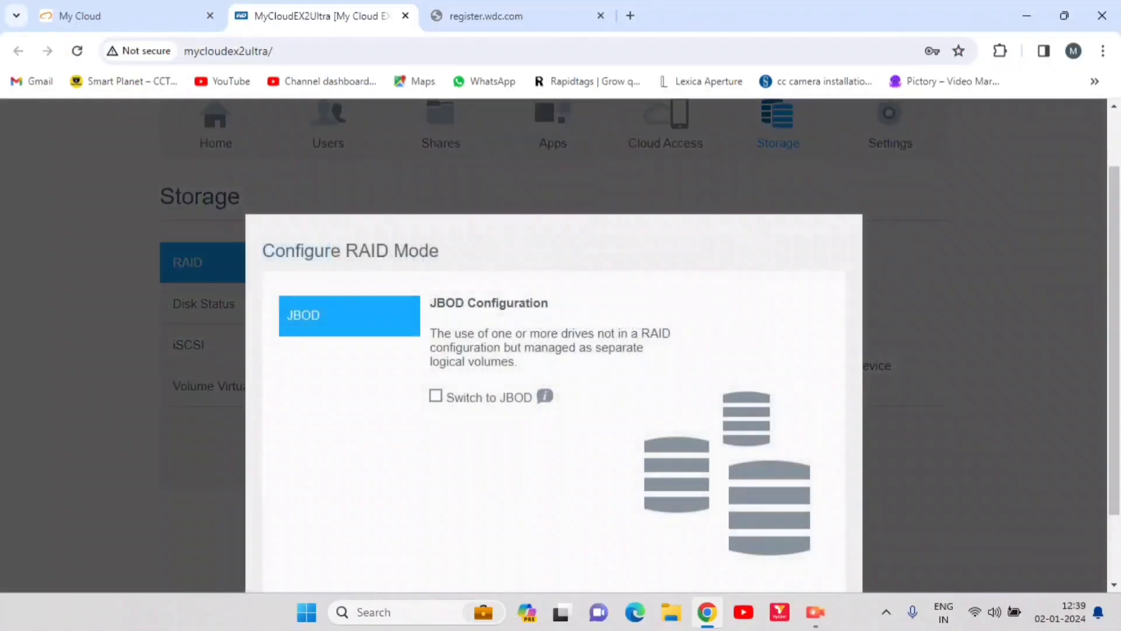
scroll(553, 374, "down", 1)
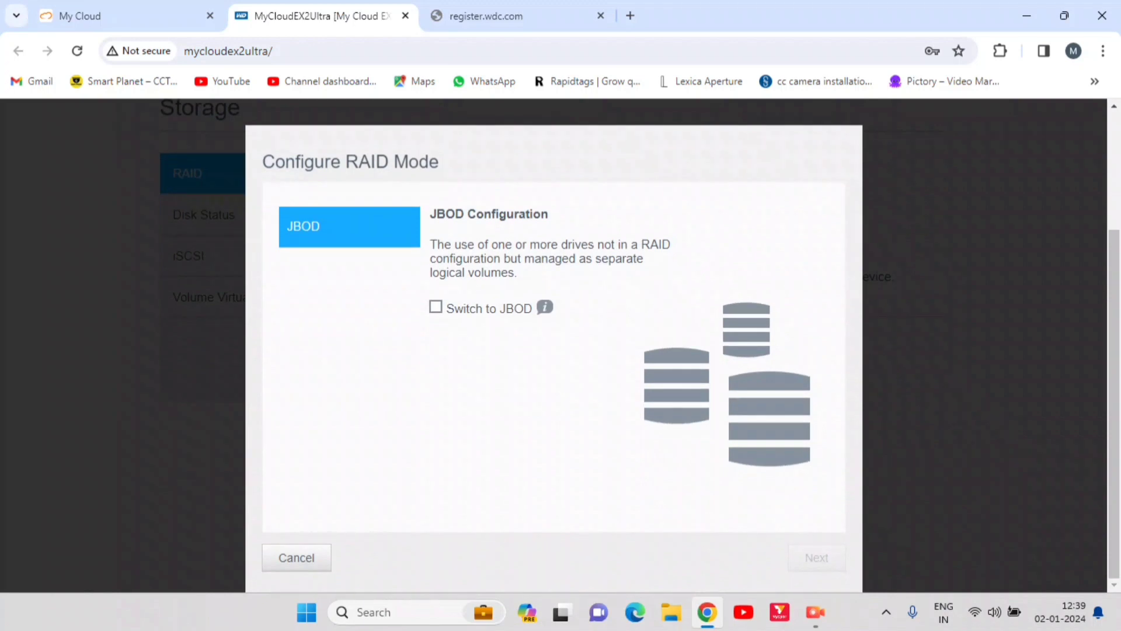
left_click_drag(436, 214, 517, 273)
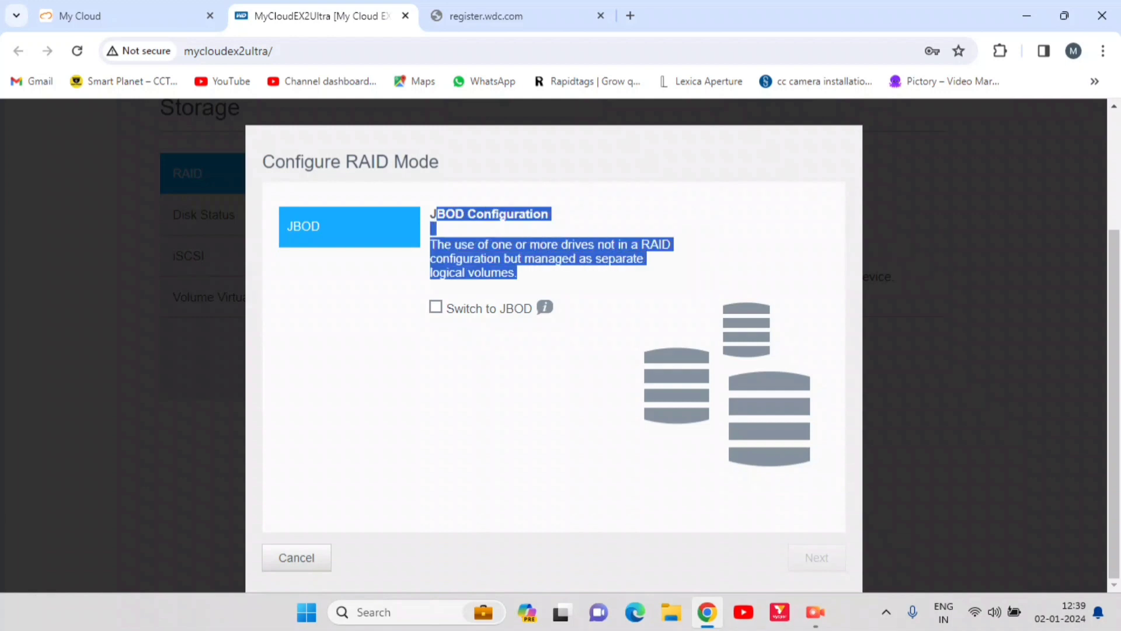
left_click(529, 275)
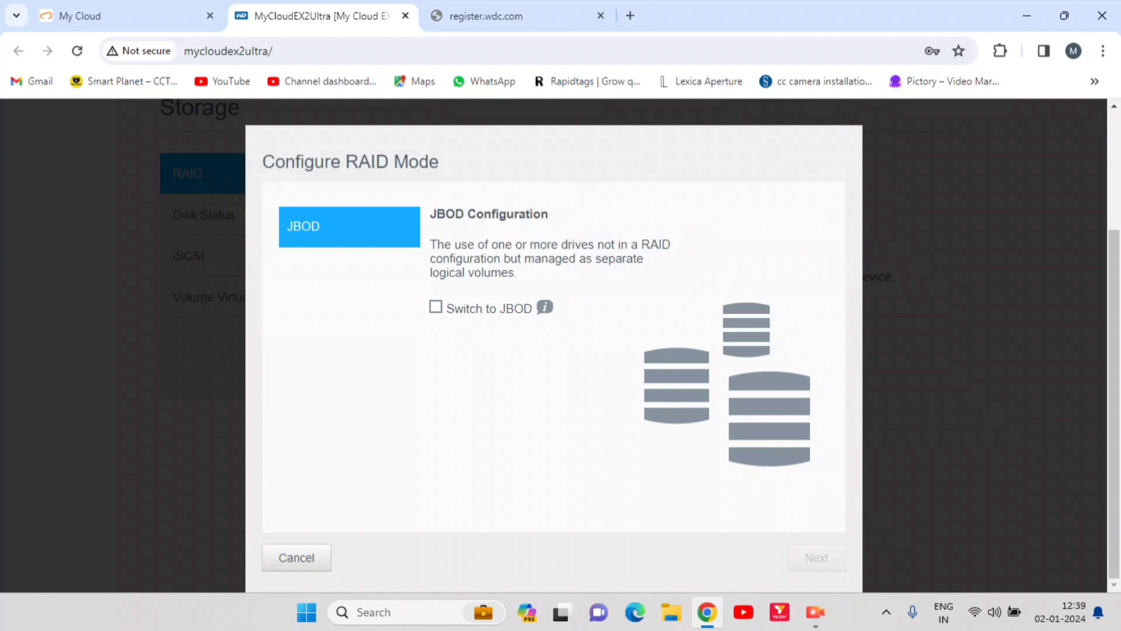
left_click(296, 558)
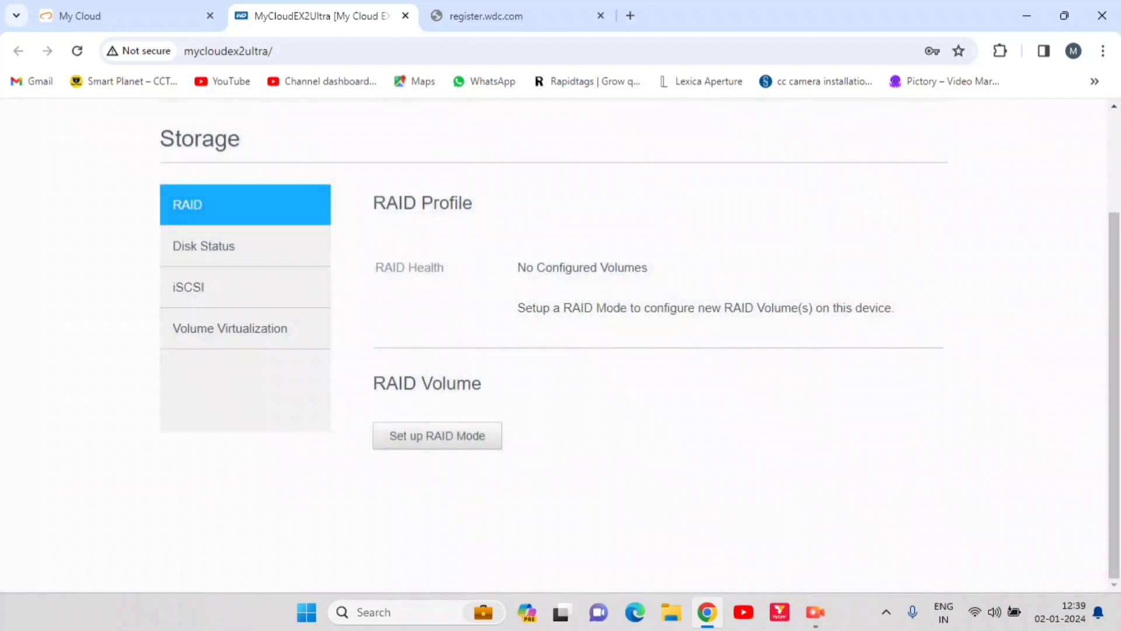
- Check the disk status under Storage and view the hard drive information of Drive1
left_click(204, 246)
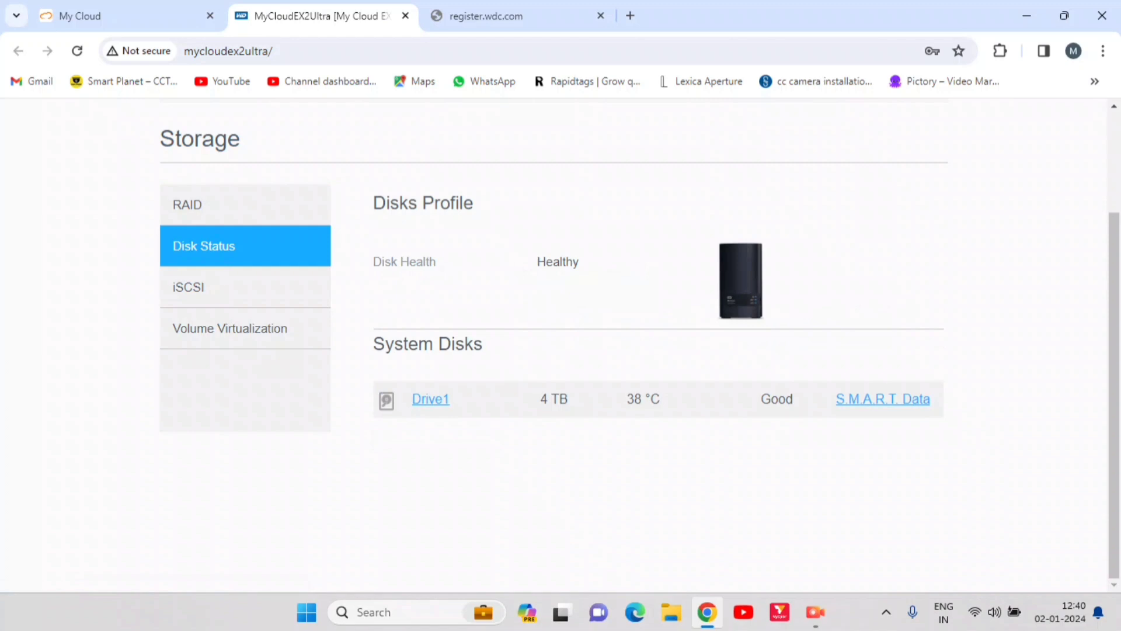
left_click_drag(375, 403, 665, 400)
left_click(668, 403)
left_click(430, 400)
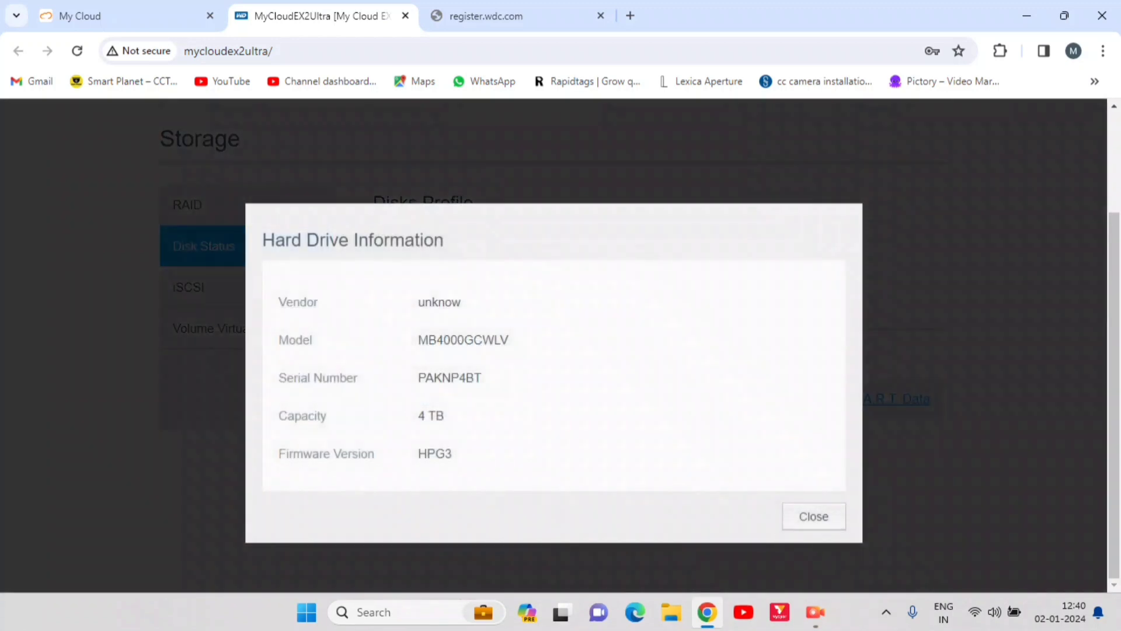
left_click(813, 517)
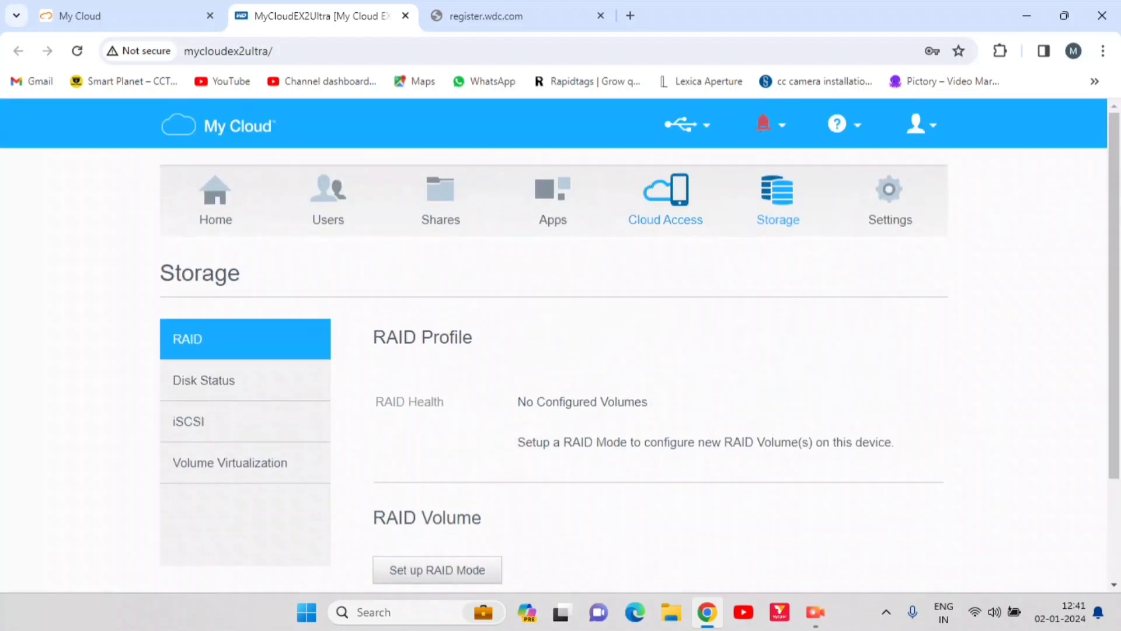
- View the Cloud Access overview and browse the apps available for installation in the App Store
left_click(666, 200)
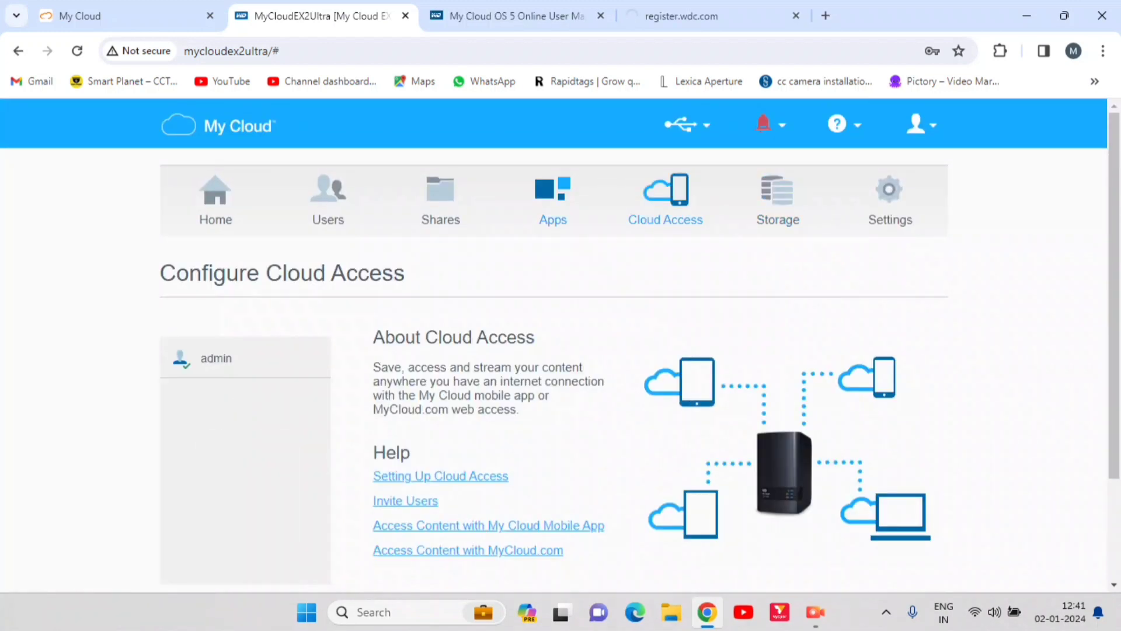
left_click(553, 200)
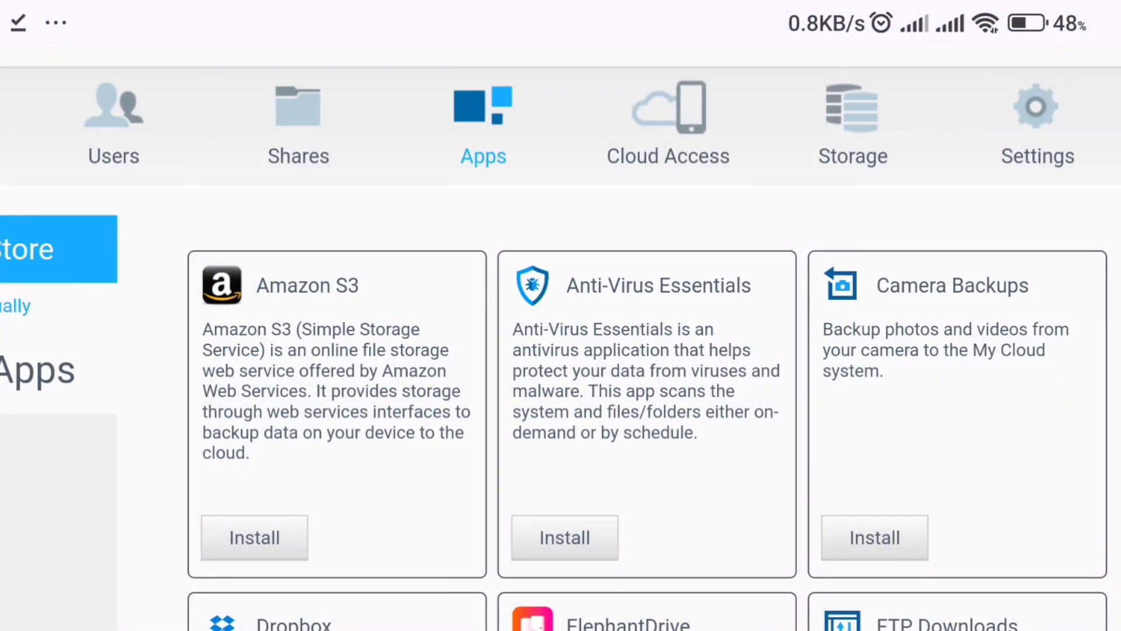
scroll(561, 350, "down", 2)
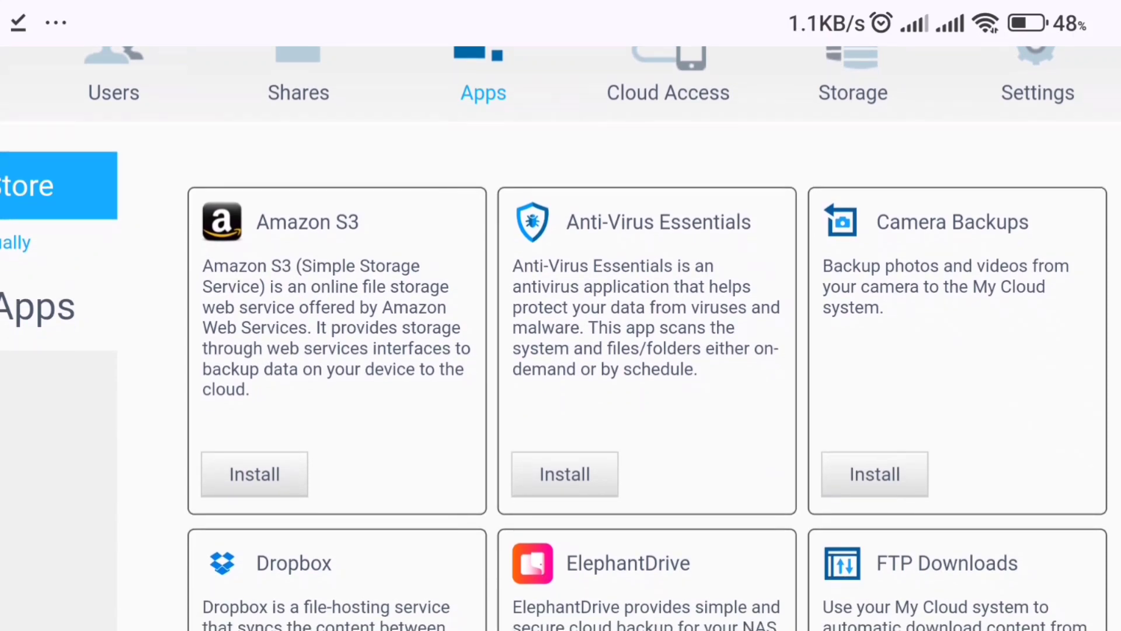
scroll(560, 350, "down", 3)
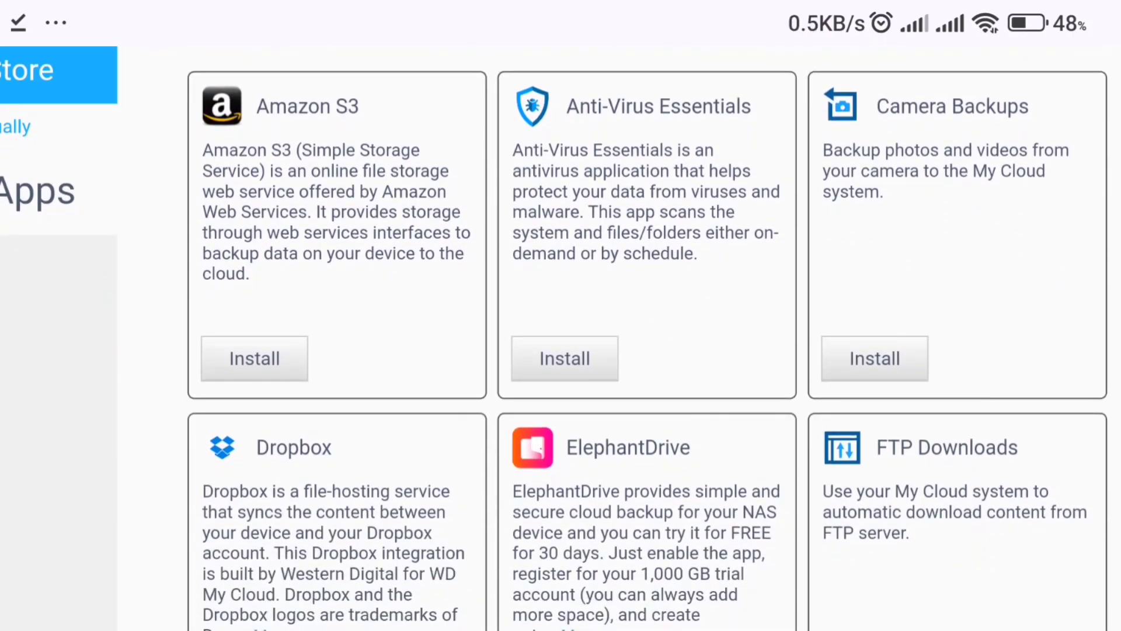
scroll(560, 339, "down", 2)
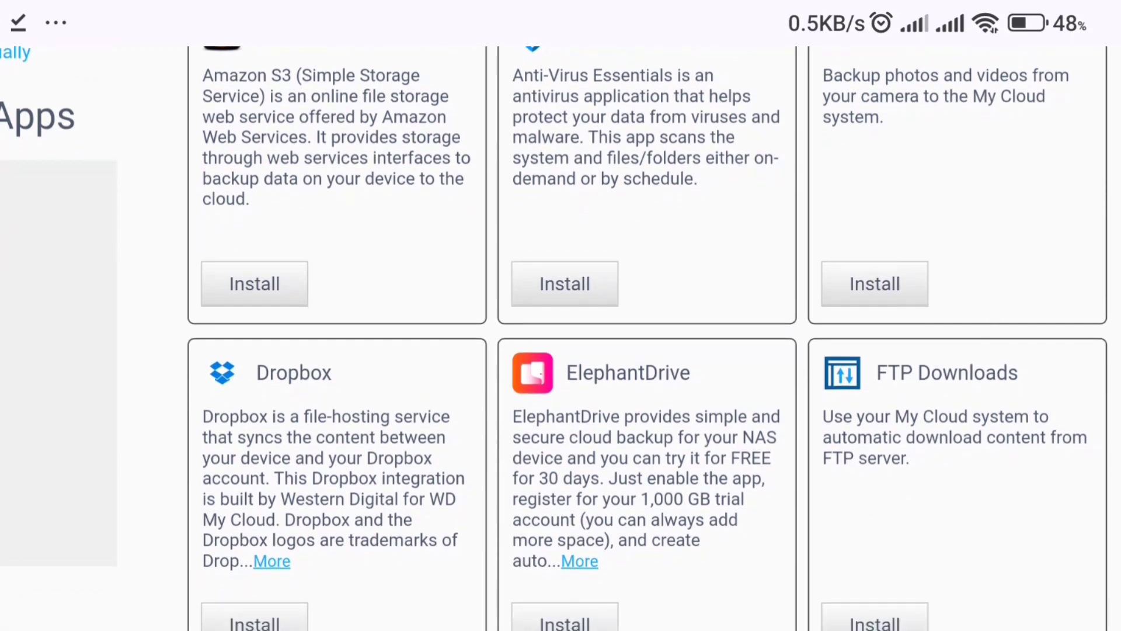
scroll(561, 339, "down", 4)
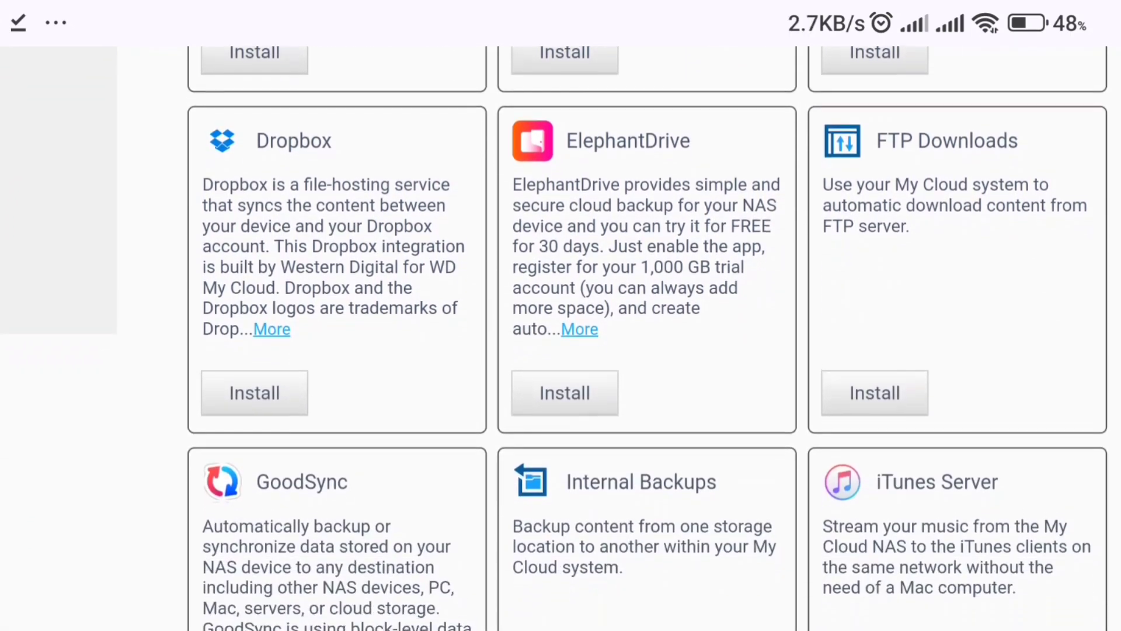
scroll(560, 339, "down", 1)
scroll(560, 339, "down", 2)
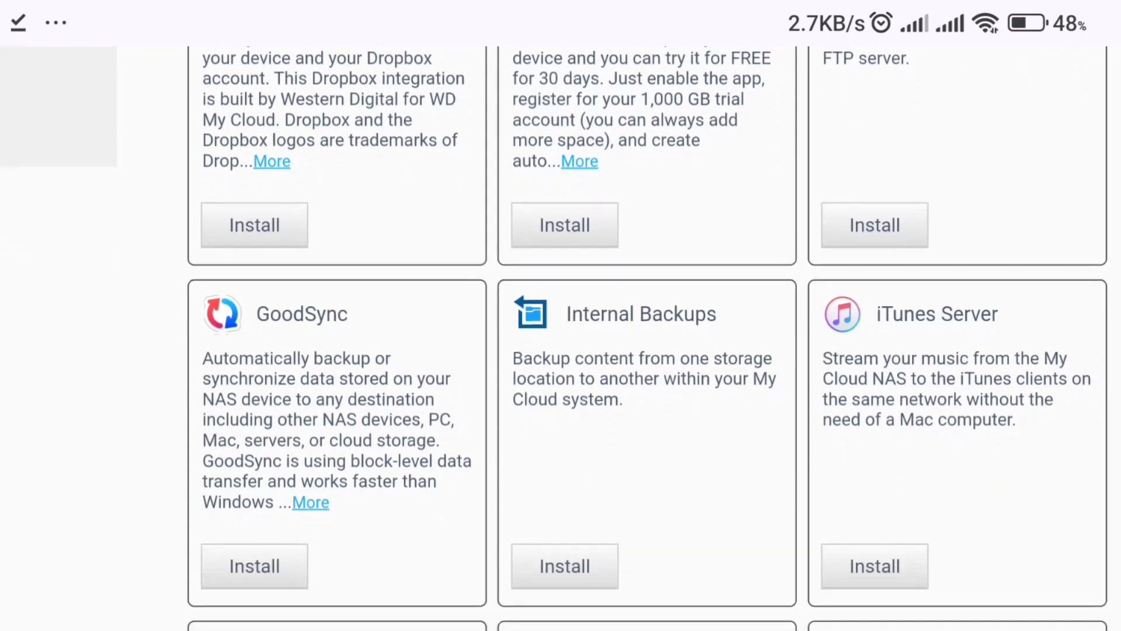
scroll(560, 339, "down", 2)
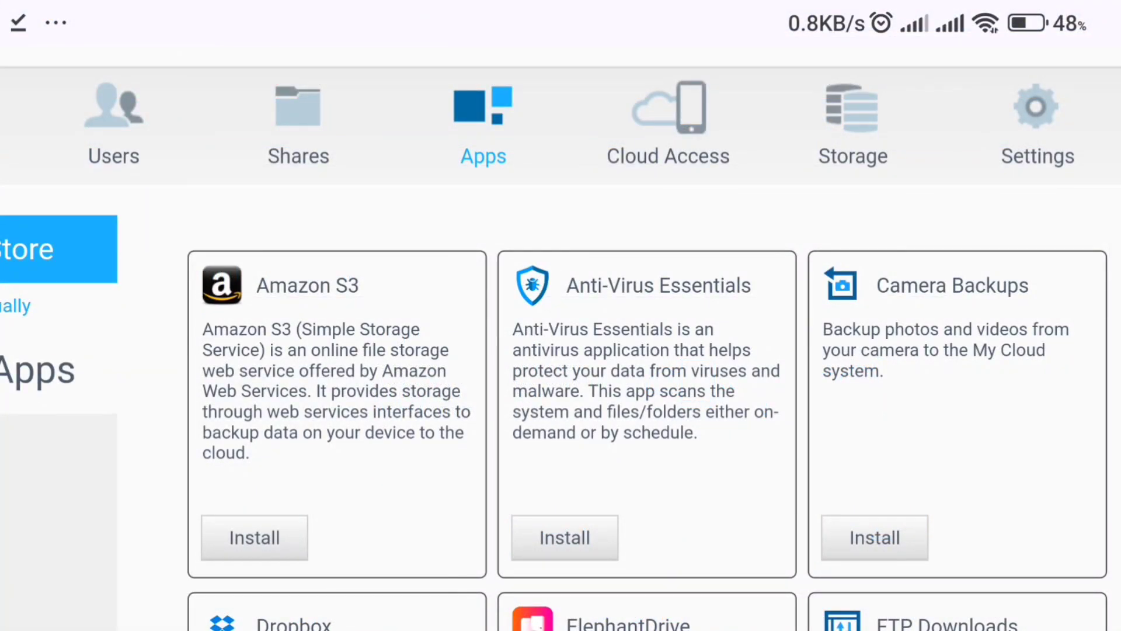
scroll(561, 339, "down", 2)
scroll(561, 339, "down", 1)
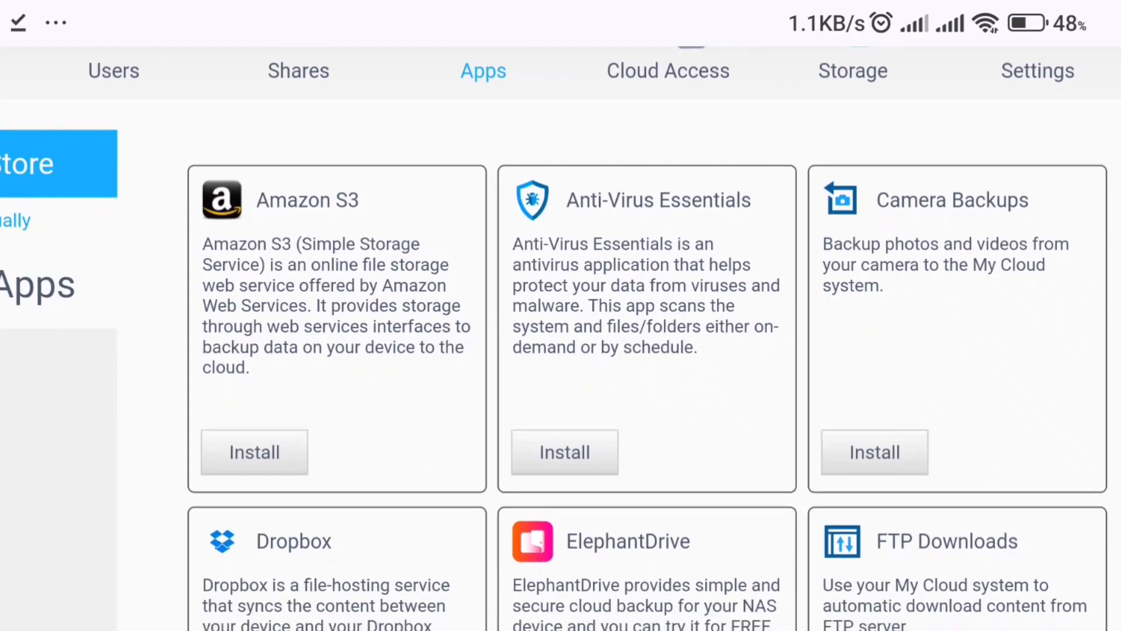
- Browse the apps offered in the App Store, from Amazon S3 to WordPress, and read their descriptions
scroll(561, 338, "down", 2)
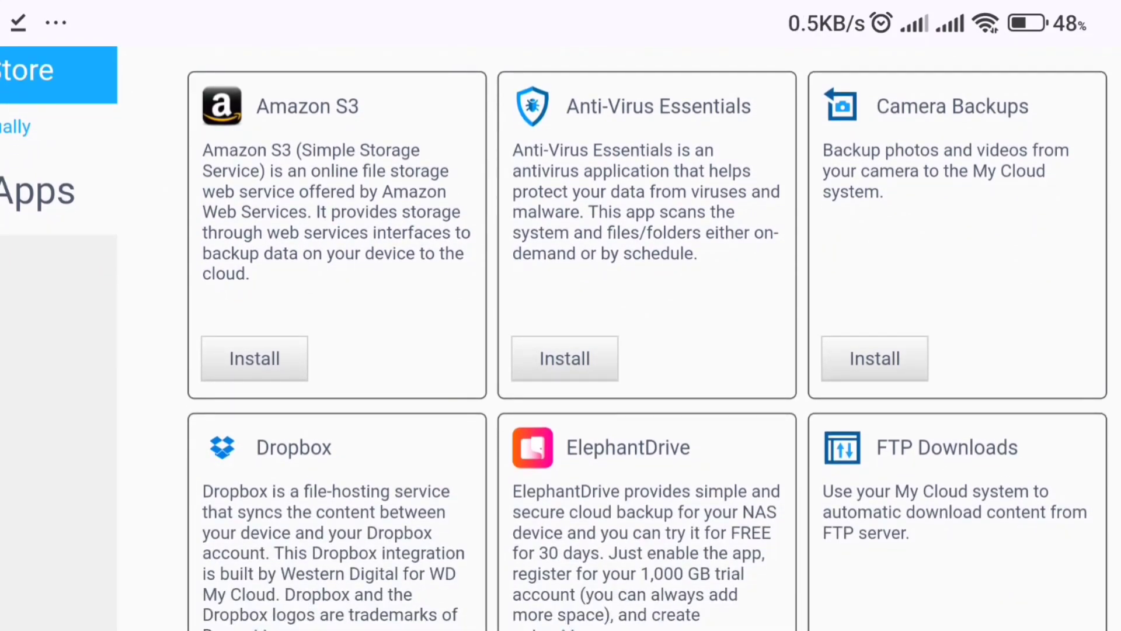
scroll(561, 339, "down", 2)
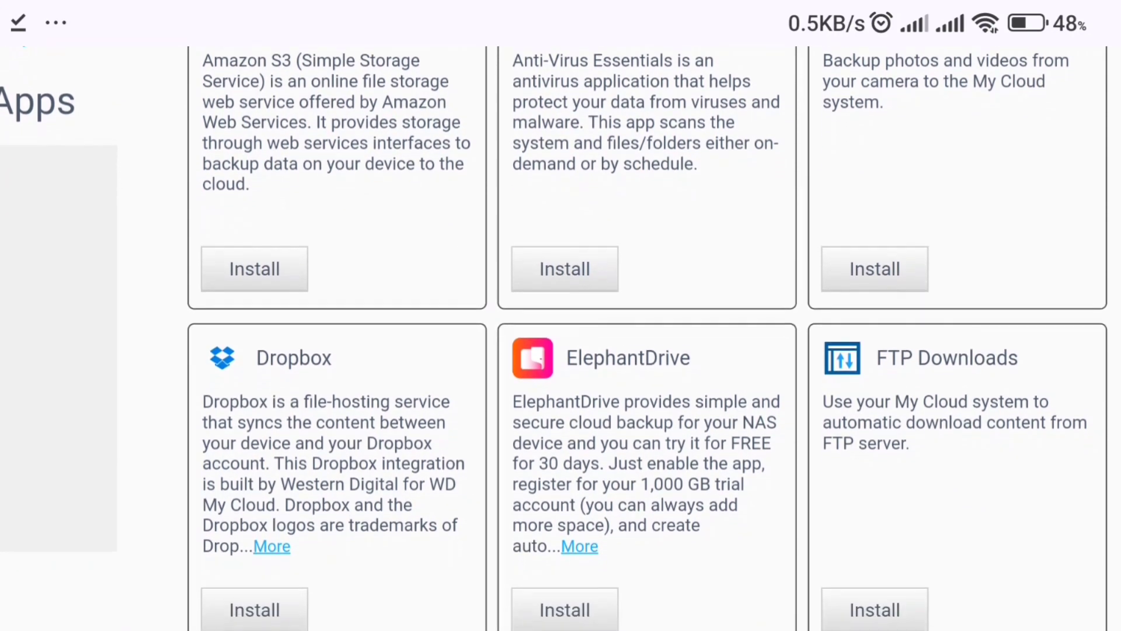
scroll(561, 338, "down", 5)
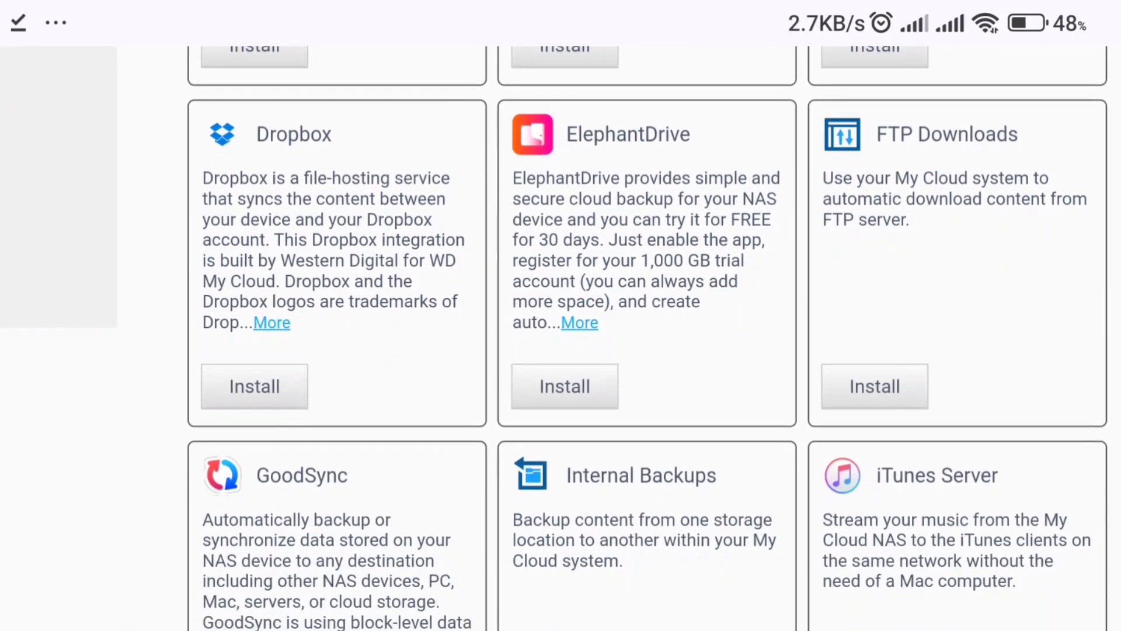
scroll(560, 339, "down", 4)
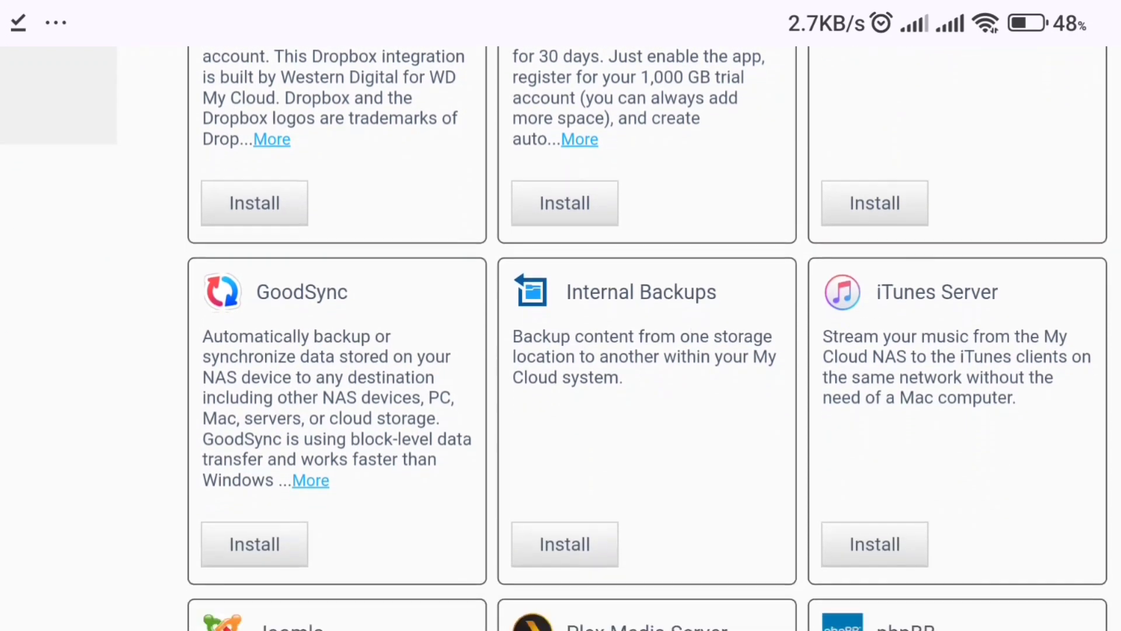
scroll(561, 338, "down", 2)
scroll(561, 339, "down", 3)
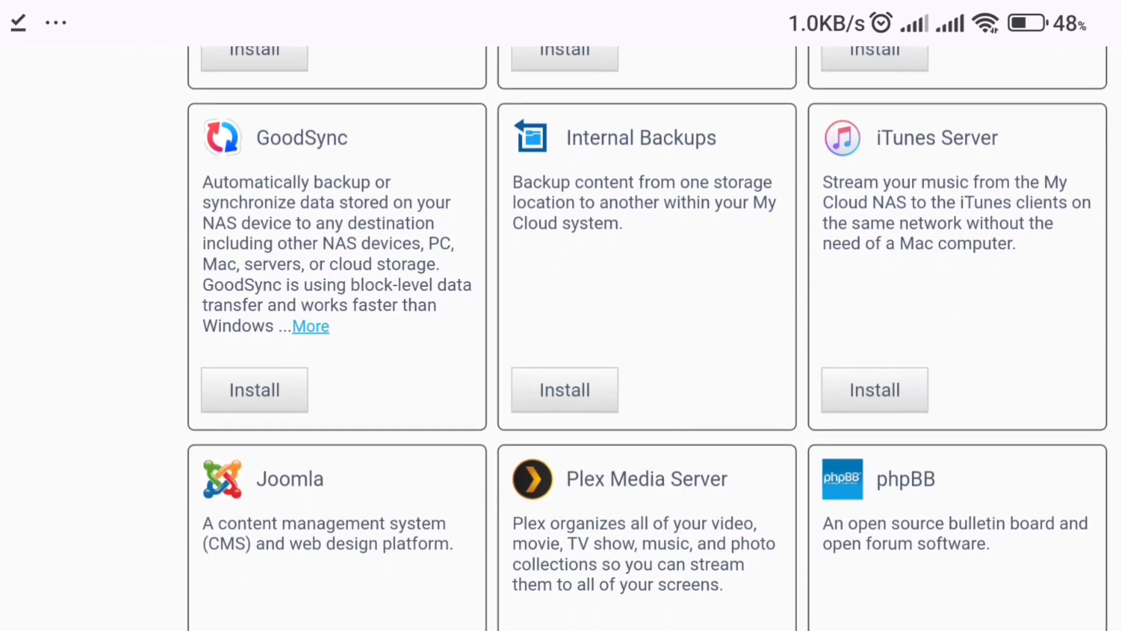
scroll(561, 339, "down", 5)
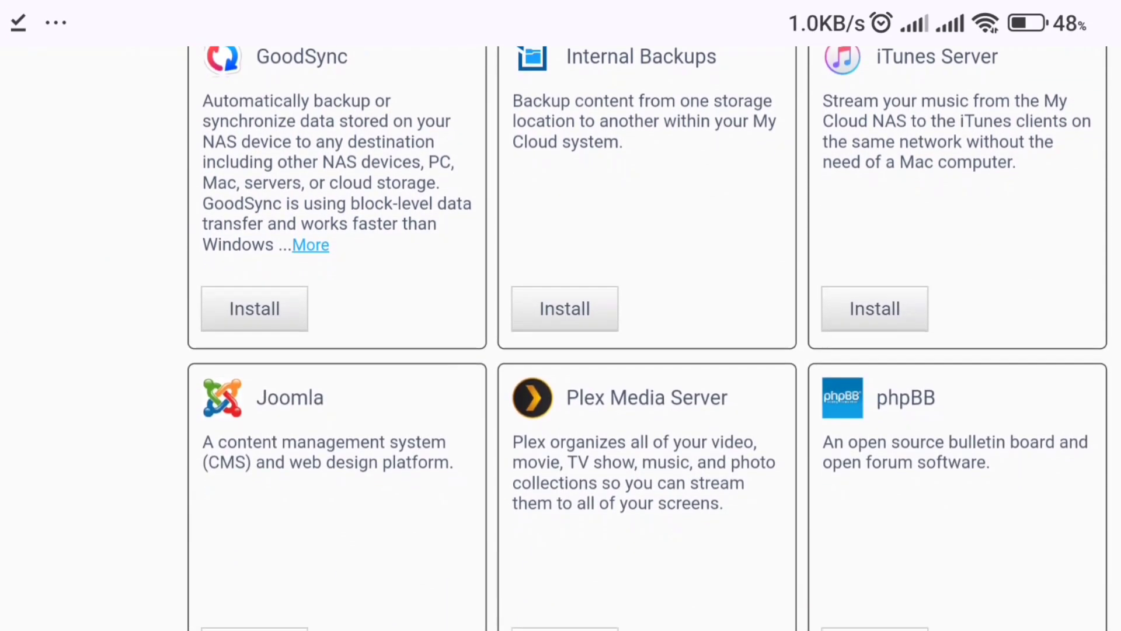
scroll(560, 339, "down", 2)
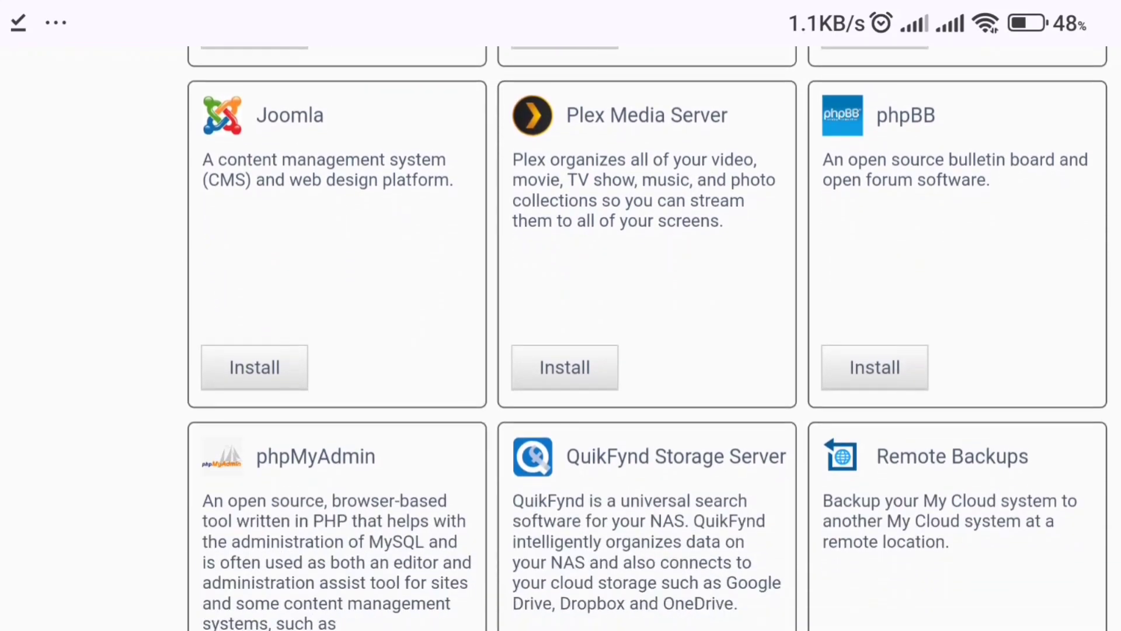
scroll(561, 339, "down", 1)
scroll(561, 339, "down", 1)
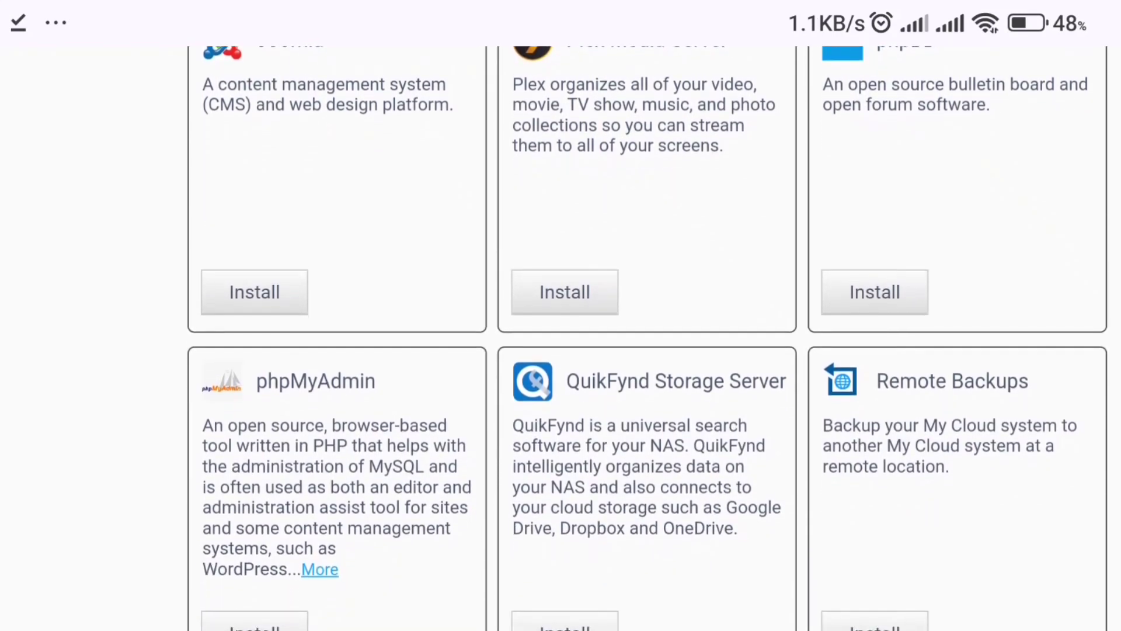
scroll(560, 338, "up", 1)
scroll(560, 338, "down", 2)
scroll(561, 338, "down", 4)
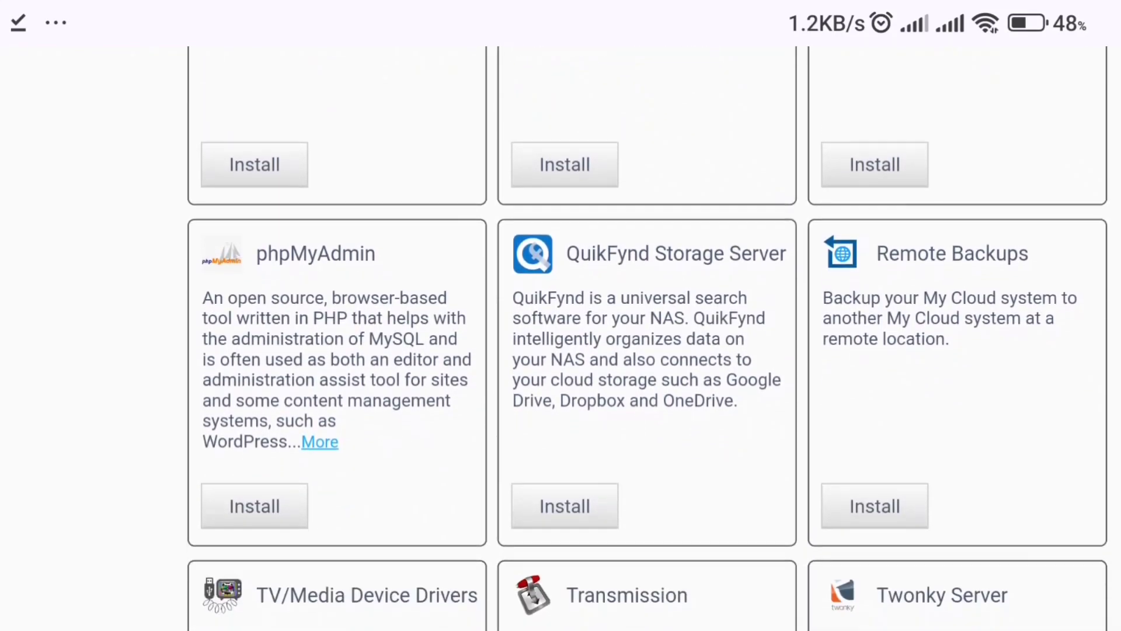
scroll(560, 339, "down", 1)
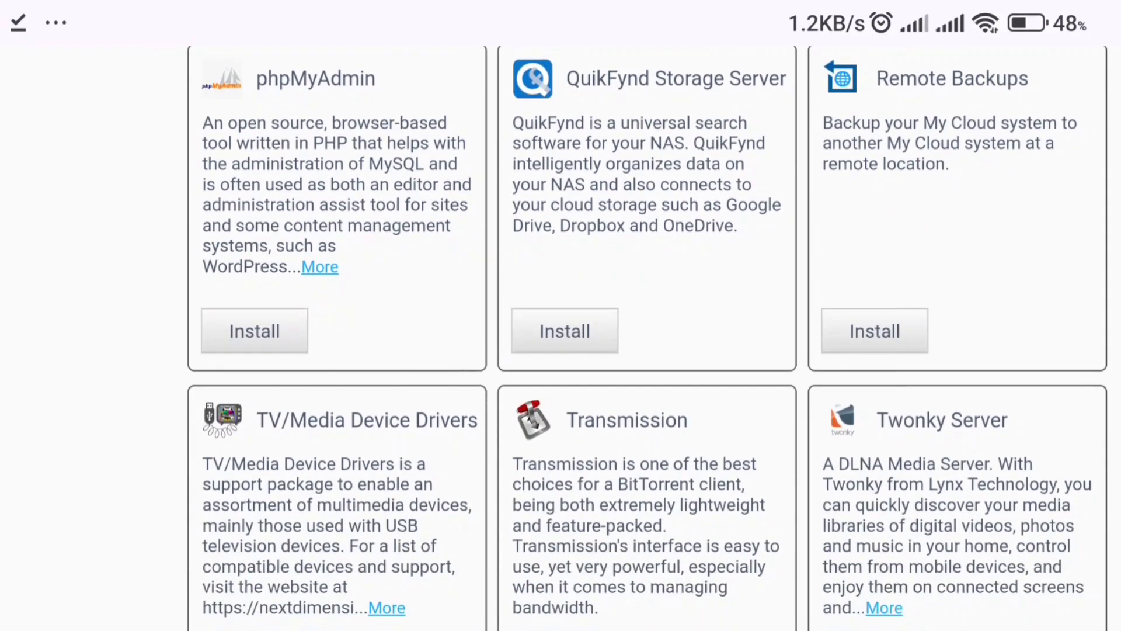
scroll(561, 339, "down", 4)
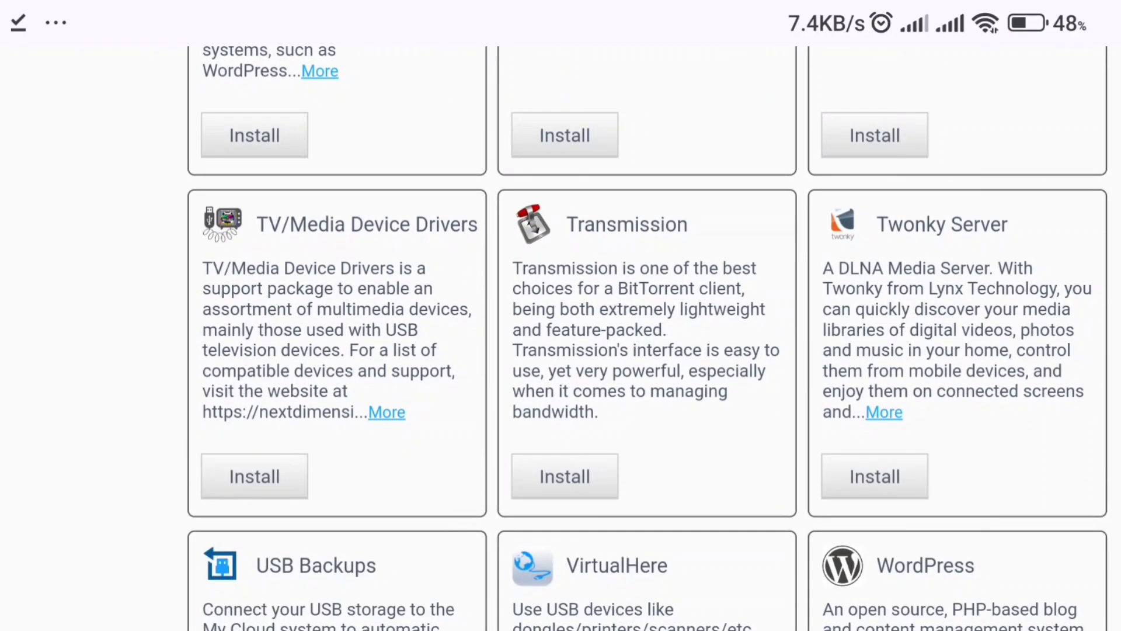
scroll(561, 339, "down", 2)
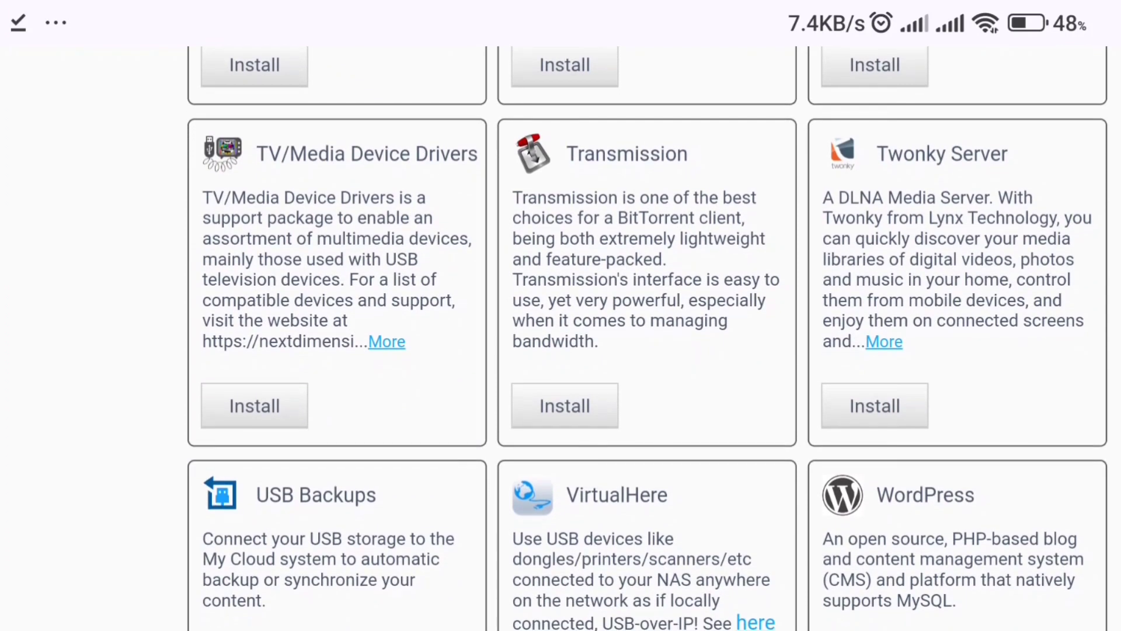
scroll(560, 339, "down", 1)
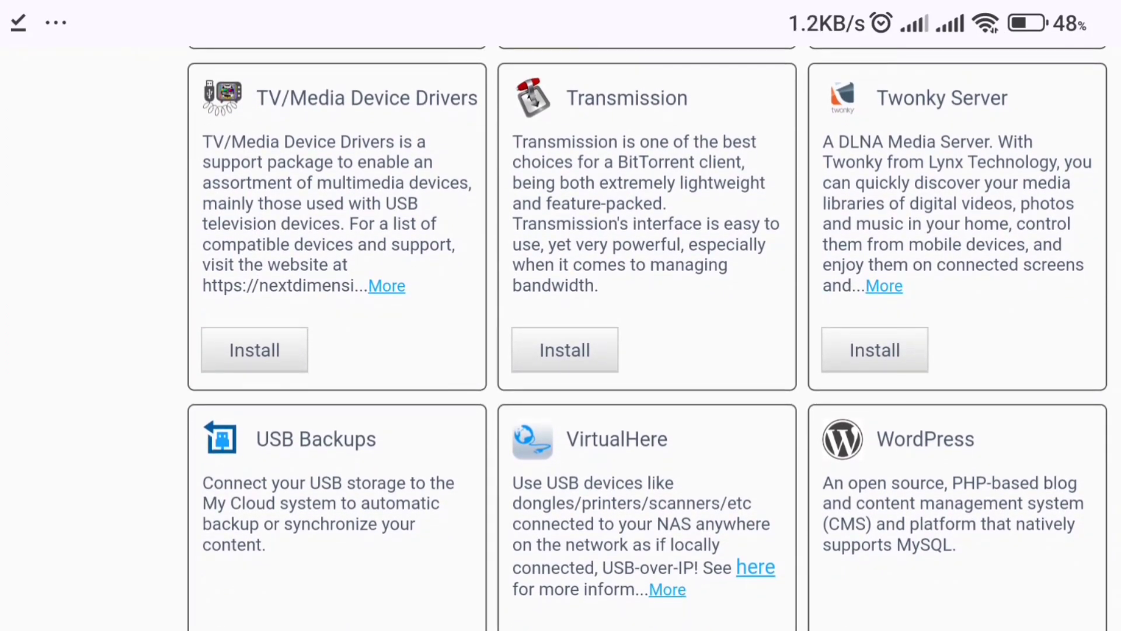
scroll(561, 339, "down", 3)
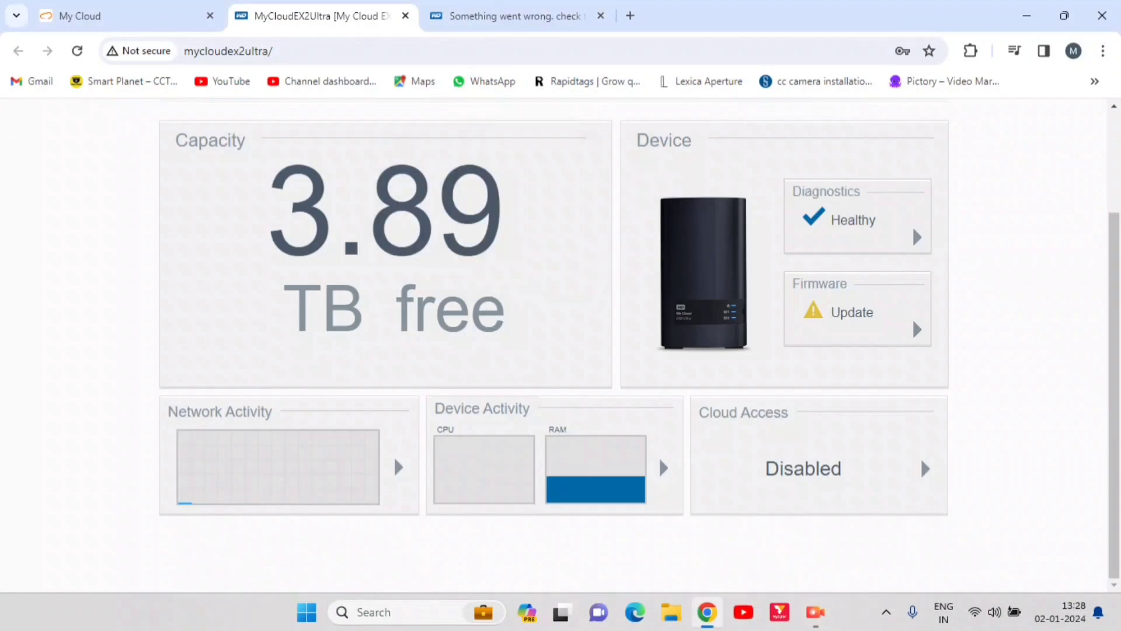
- View the device's Diagnostics snapshot from the home dashboard and close it
scroll(561, 315, "up", 3)
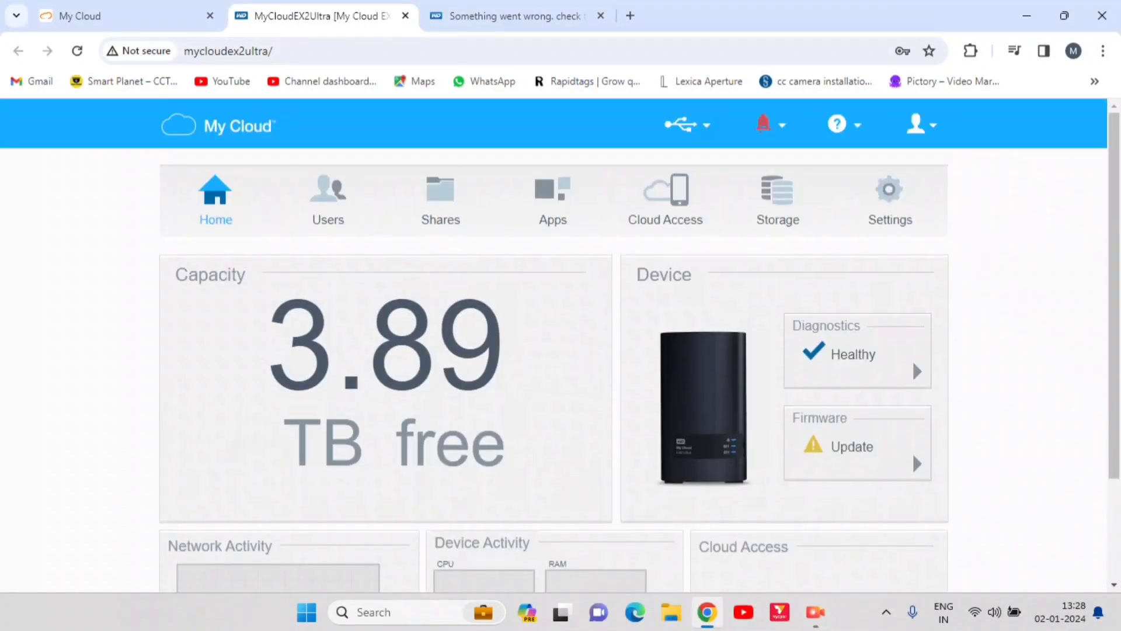
left_click(917, 371)
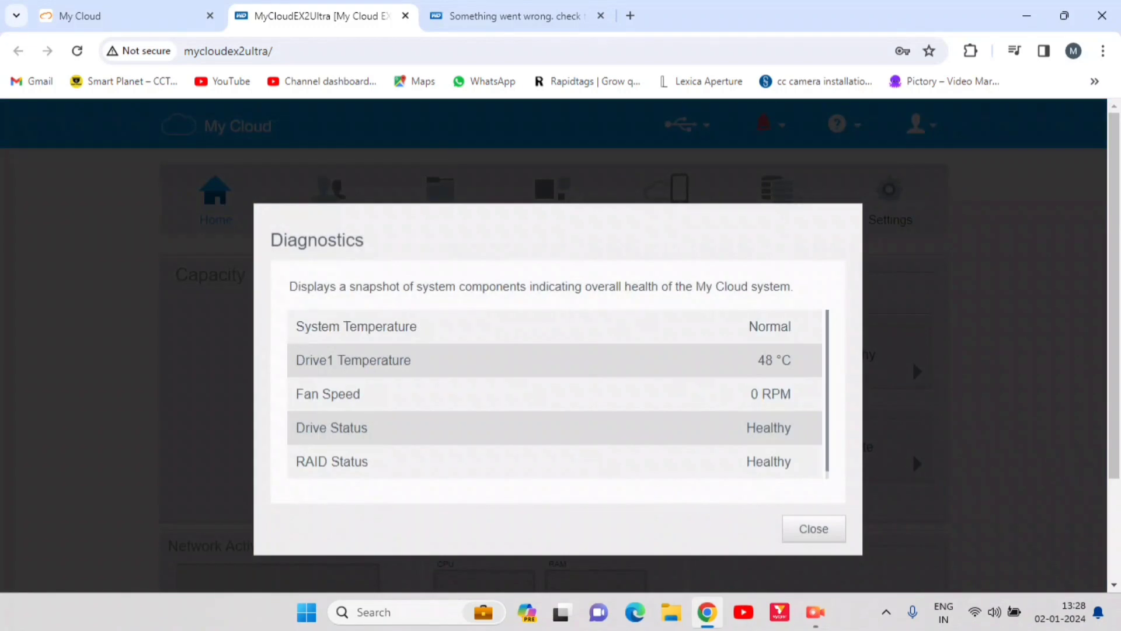
scroll(912, 359, "down", 2)
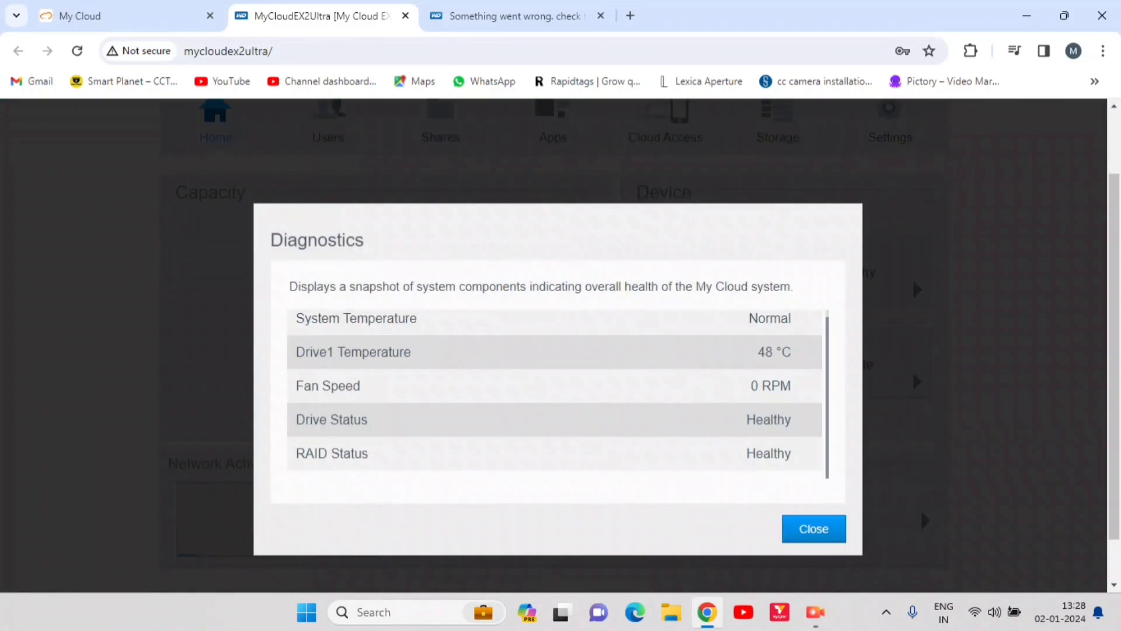
left_click(814, 529)
- Install the available firmware update 5.27.157 and reboot the device
left_click(917, 381)
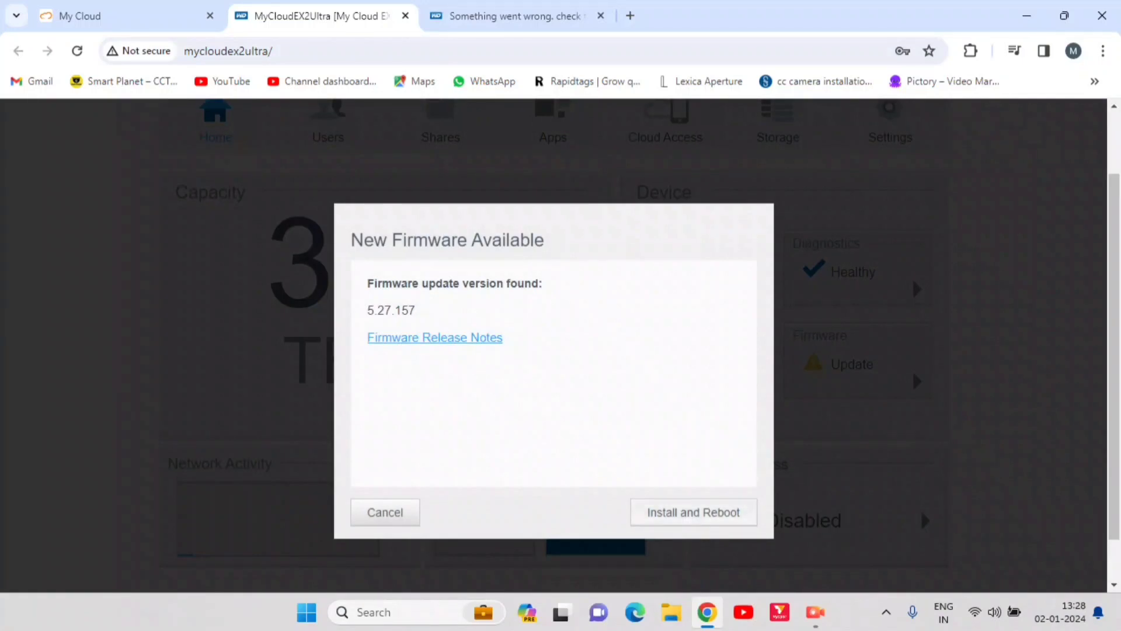
left_click(693, 513)
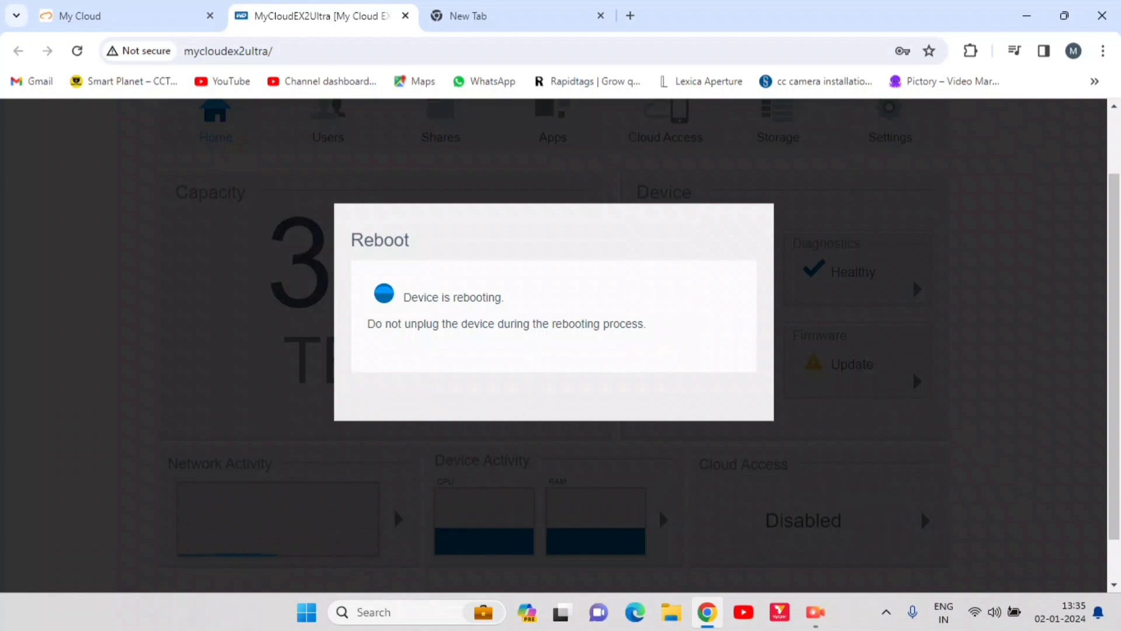
left_click(815, 611)
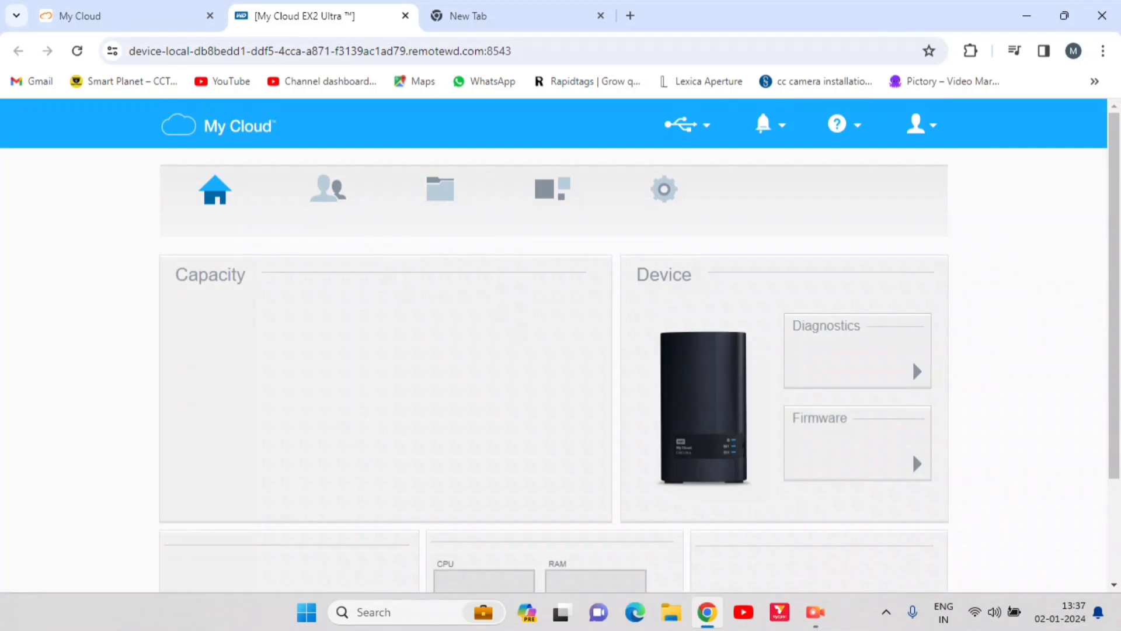
- Sign in to the device owner's cloud account under Cloud Access with the Western Digital account e-mail address and password
scroll(559, 346, "down", 2)
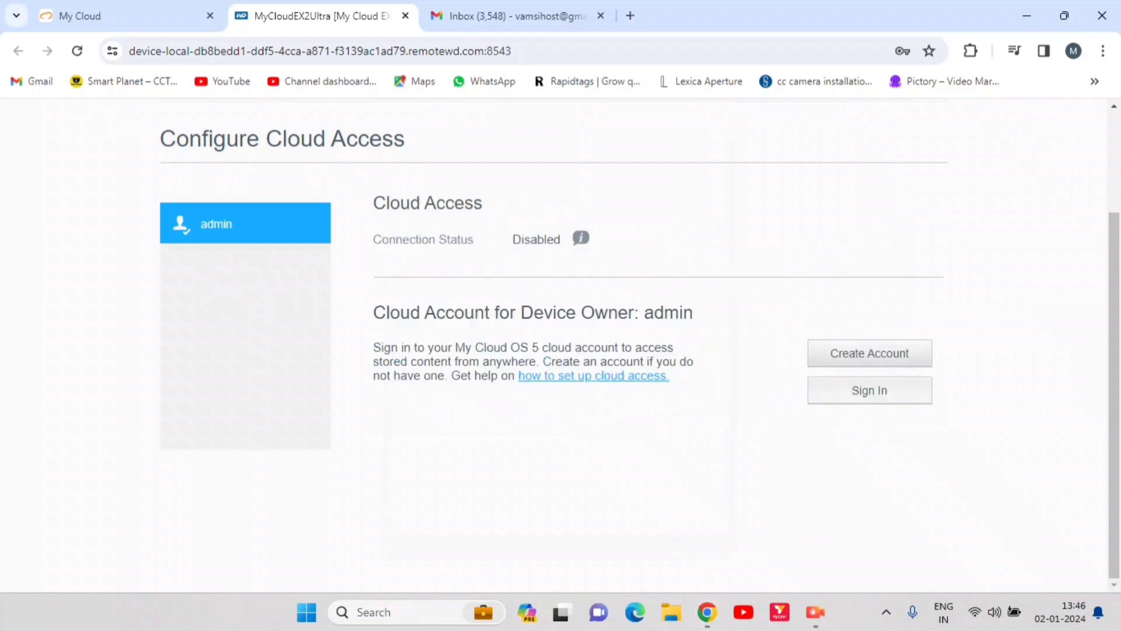
left_click(869, 390)
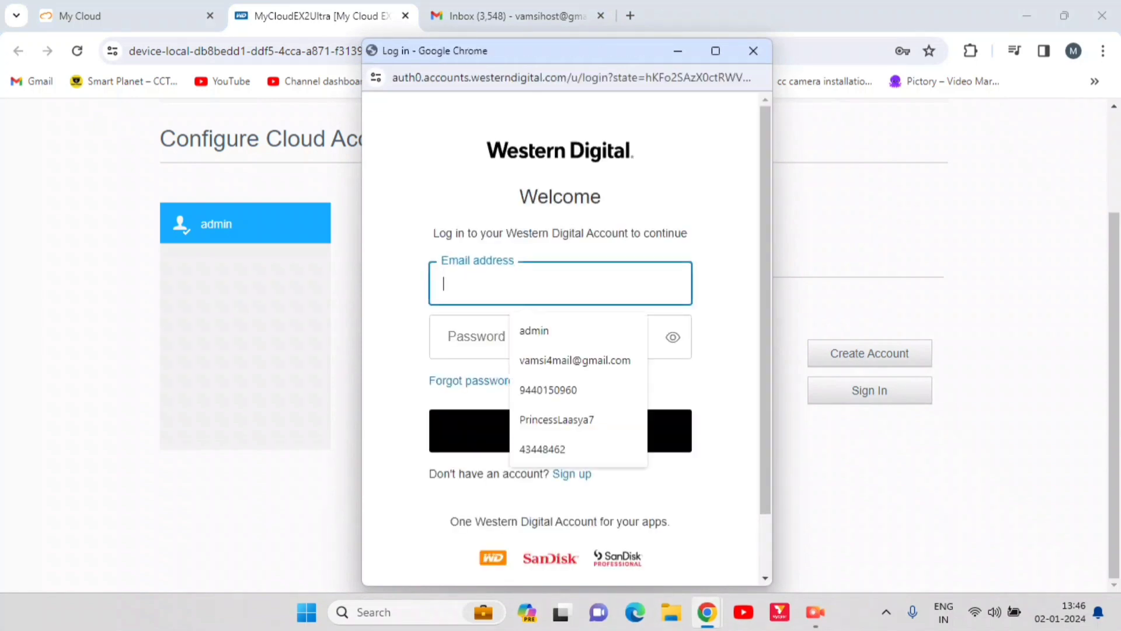
key("Down")
key("Down")
key("Return")
key("Tab")
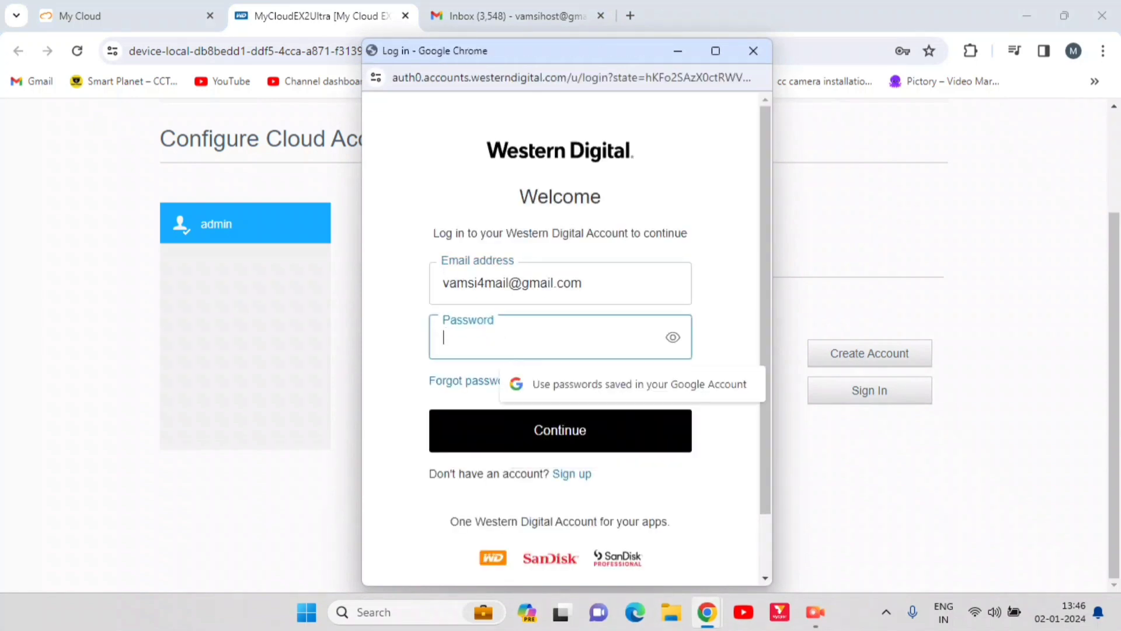
type("••••")
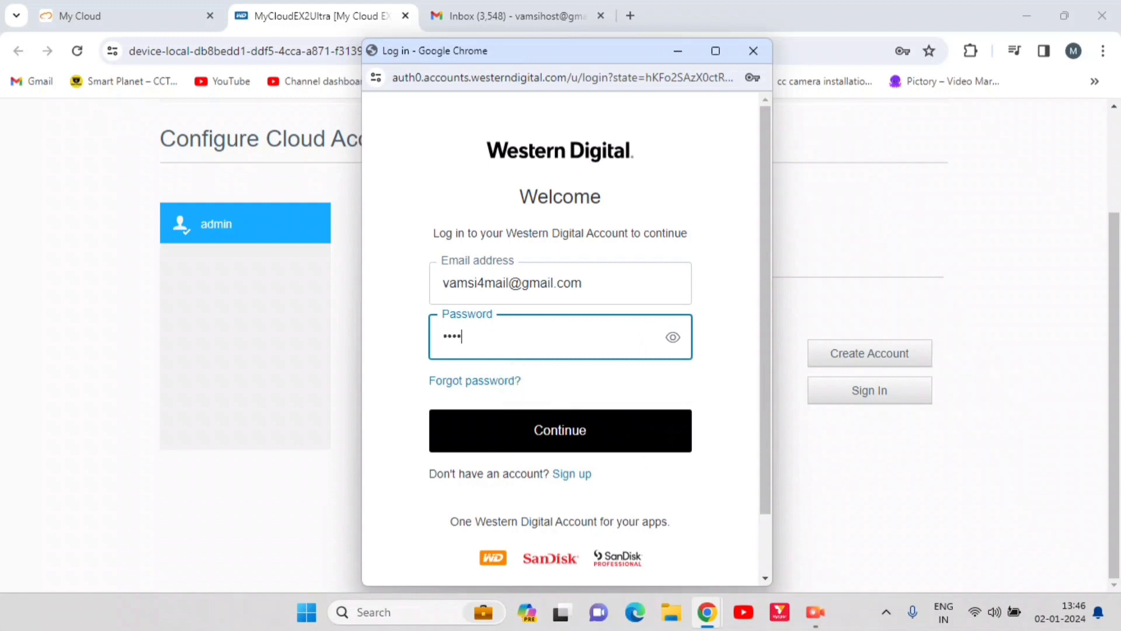
type("•••••••")
key("Return")
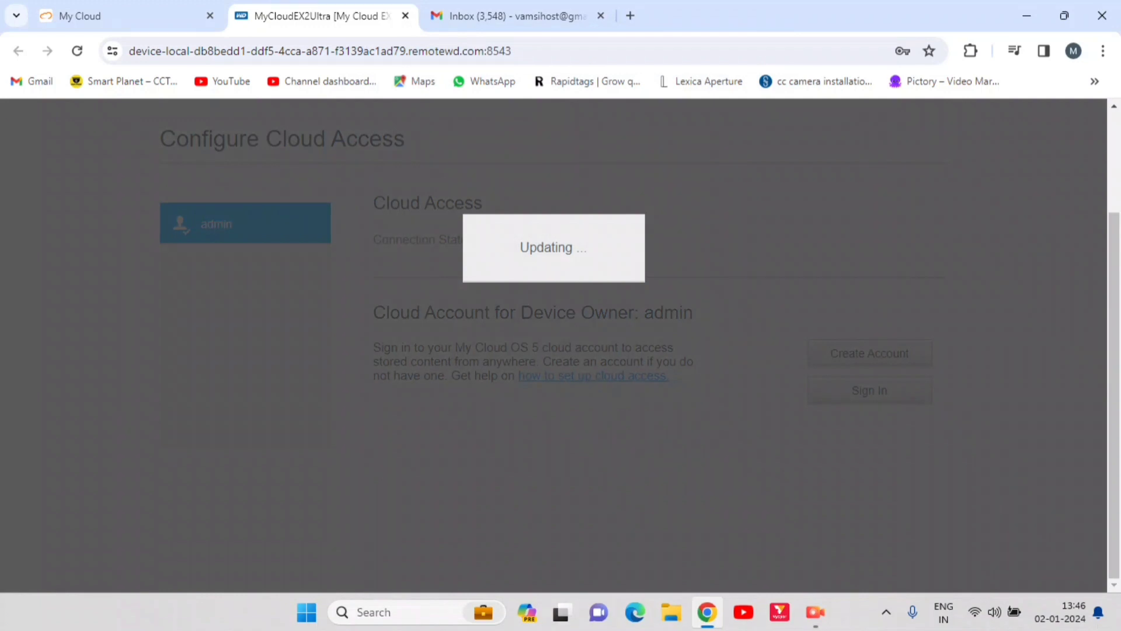
left_click(815, 612)
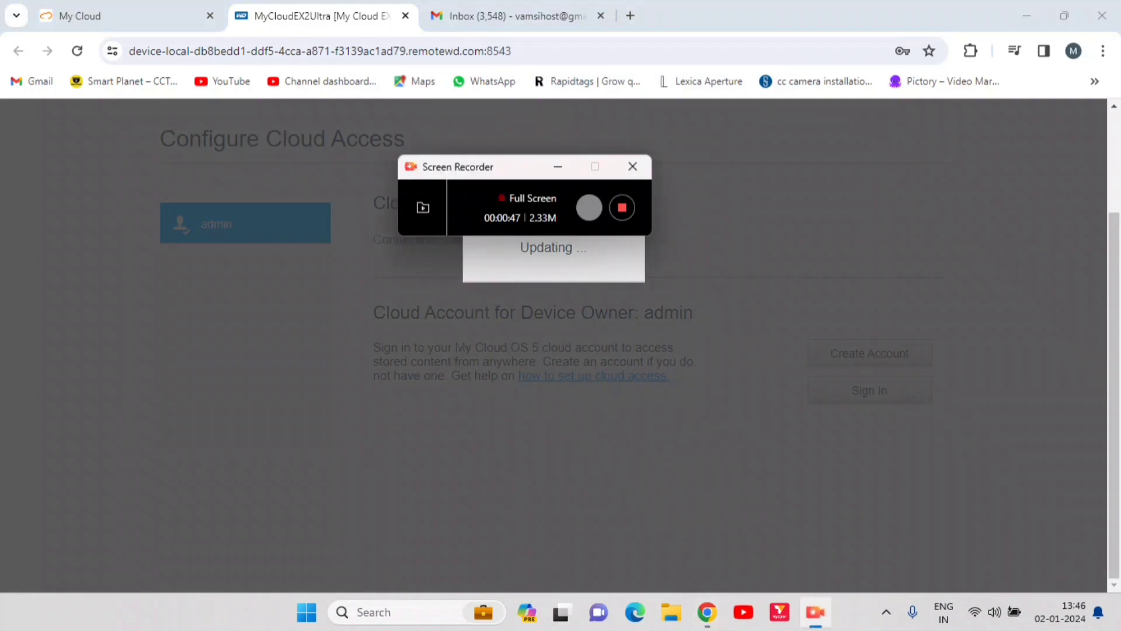
left_click(589, 208)
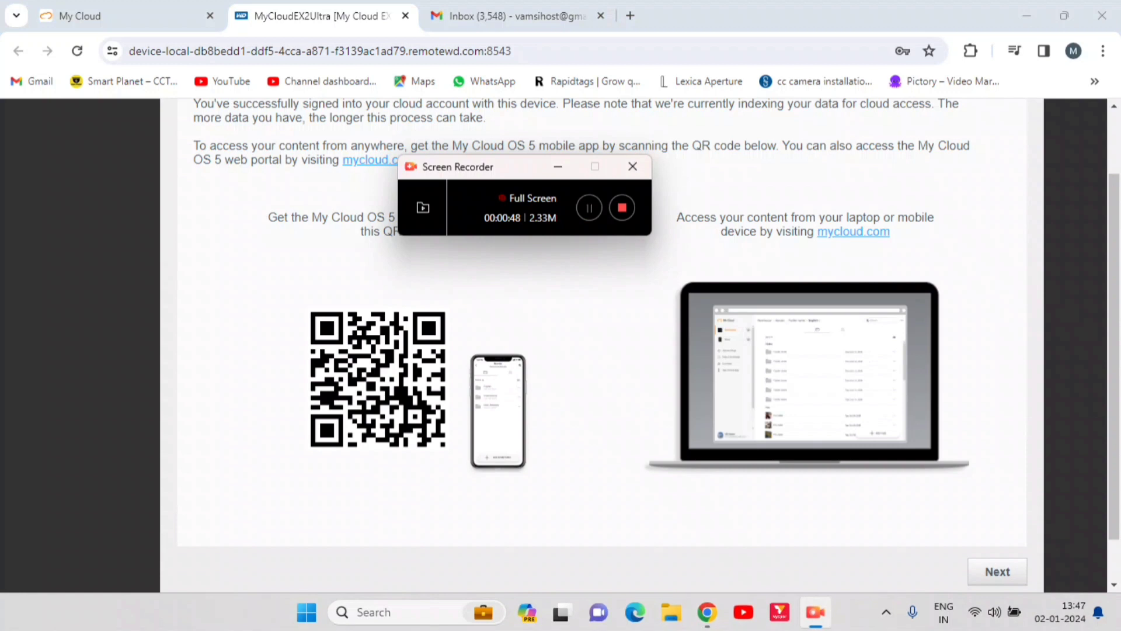
left_click(558, 167)
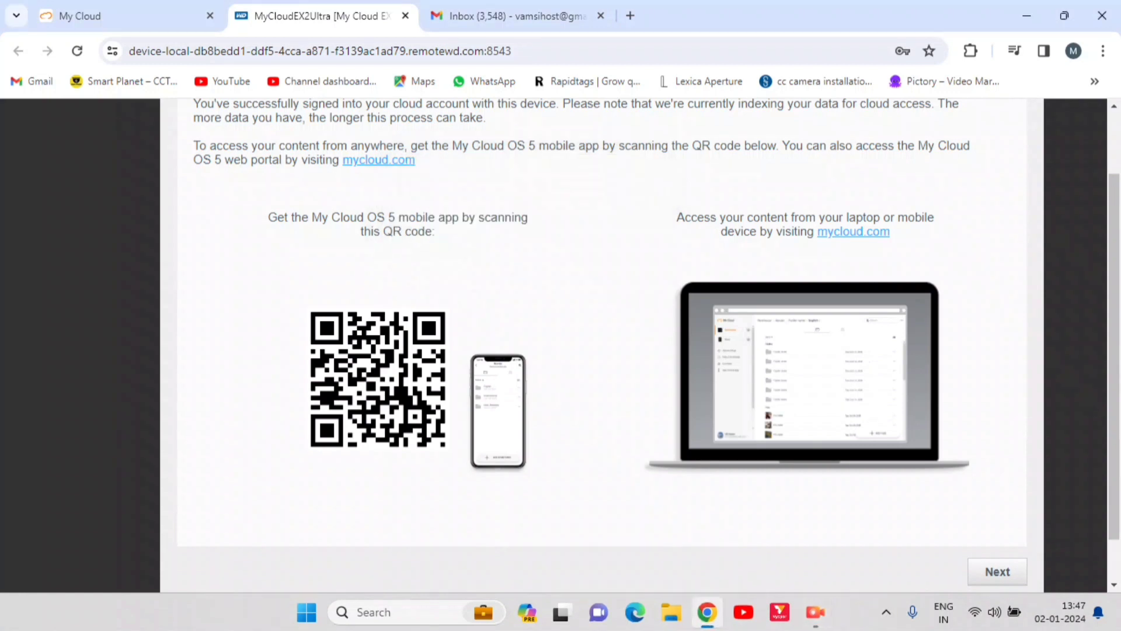
- Review the My Cloud OS 5 mobile app instructions, continue, and agree to share usage data in the analytics opt-in
scroll(560, 327, "up", 1)
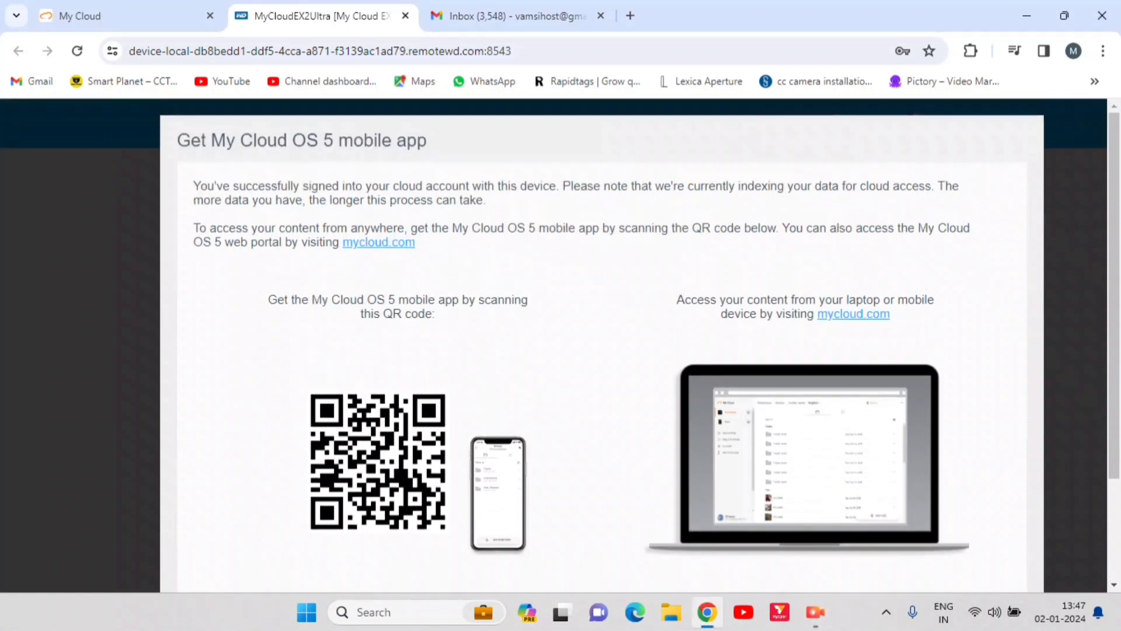
left_click_drag(305, 141, 427, 186)
left_click(427, 193)
scroll(560, 344, "down", 3)
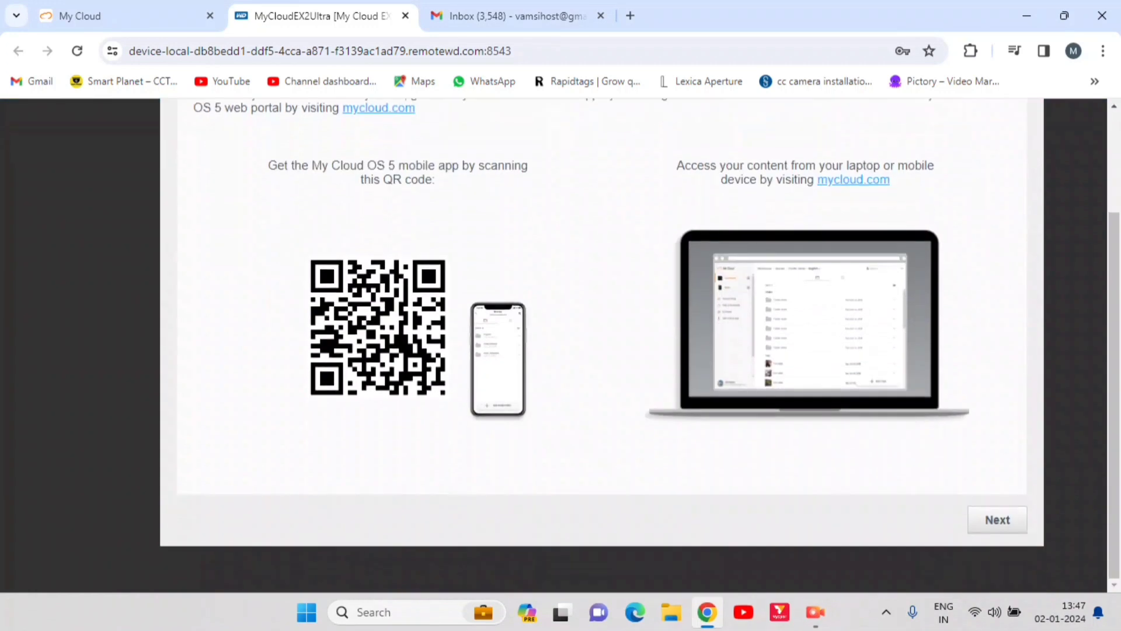
left_click(997, 520)
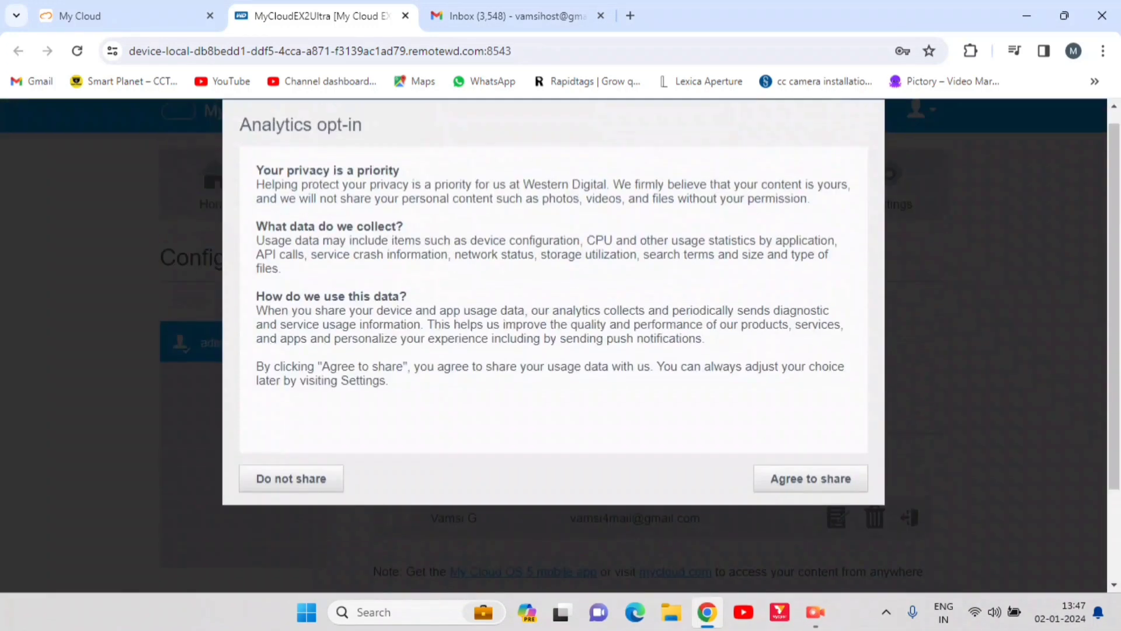
left_click(810, 478)
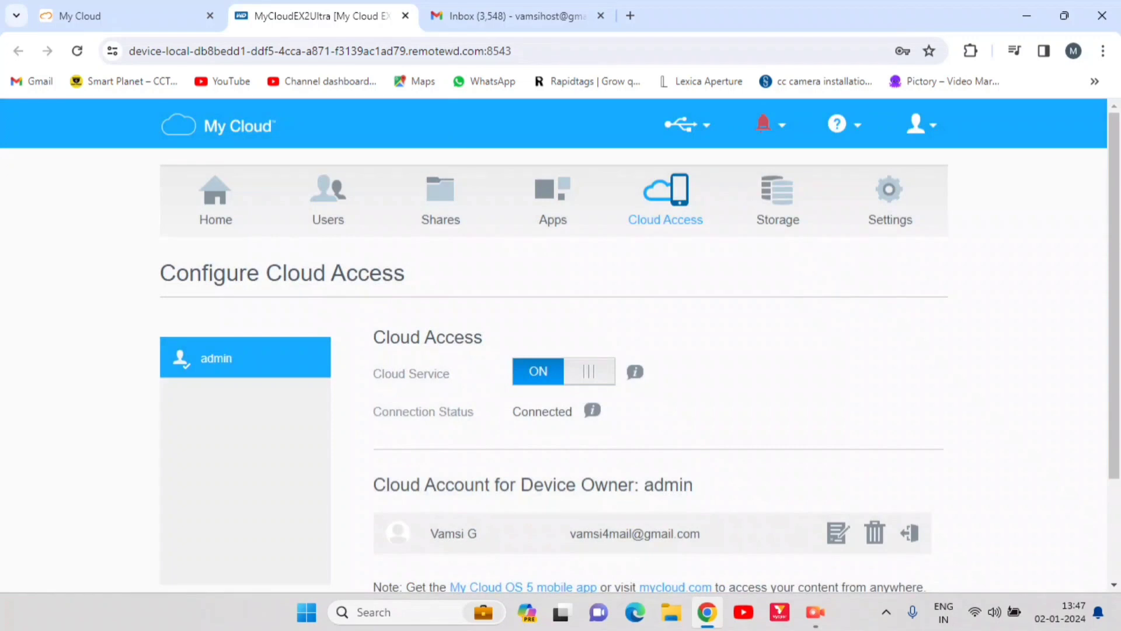
- Check the Cloud Service setting, the connection status and the linked owner account on the Cloud Access page
scroll(559, 350, "down", 4)
scroll(559, 351, "up", 3)
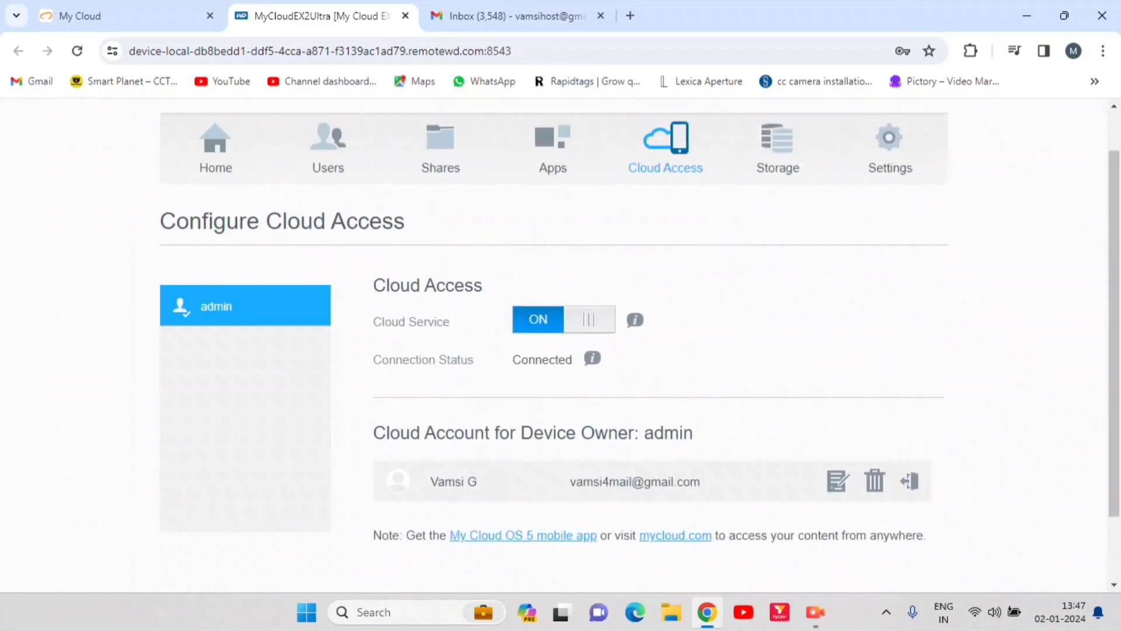
left_click_drag(374, 322, 556, 360)
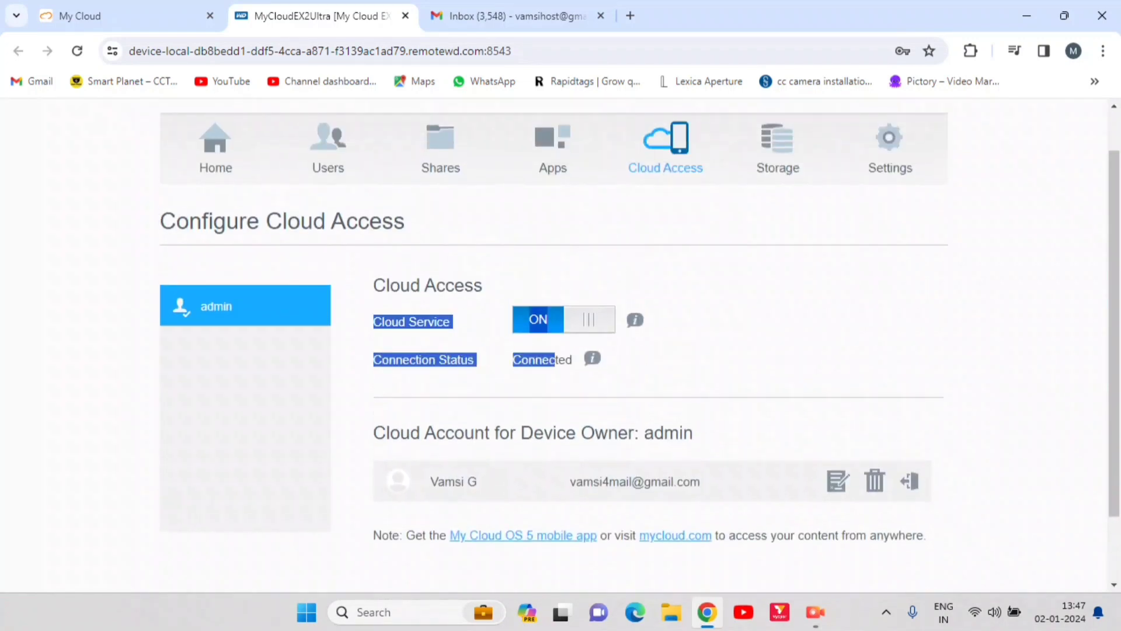
double_click(554, 359)
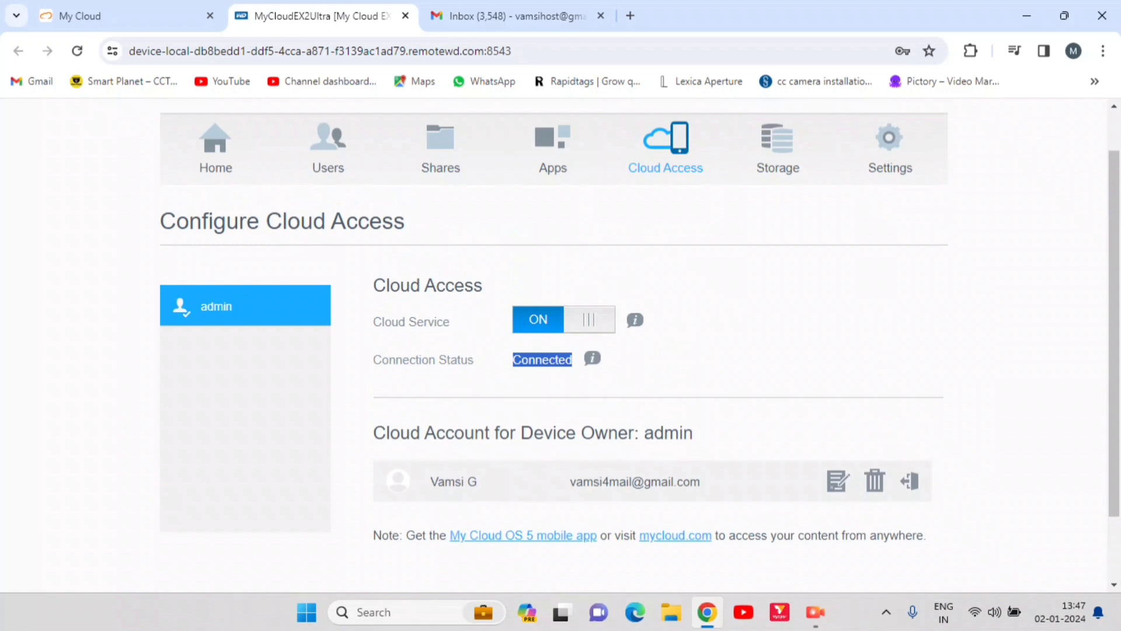
- Check the capacity, device health, firmware and Cloud Access connection status on the Home dashboard
scroll(559, 348, "up", 1)
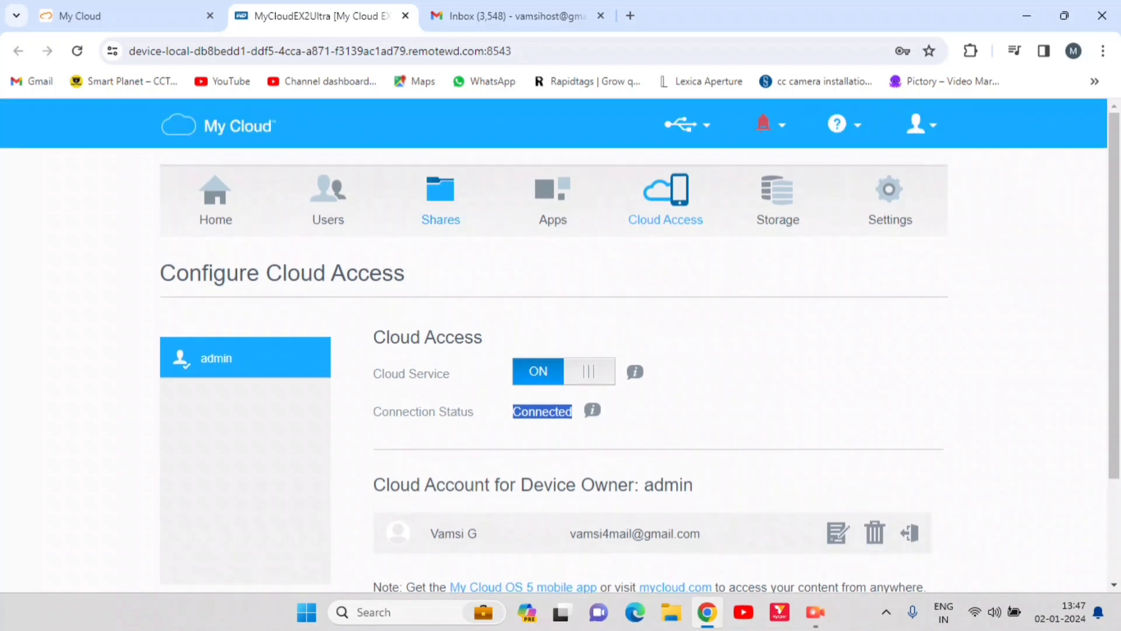
left_click(553, 198)
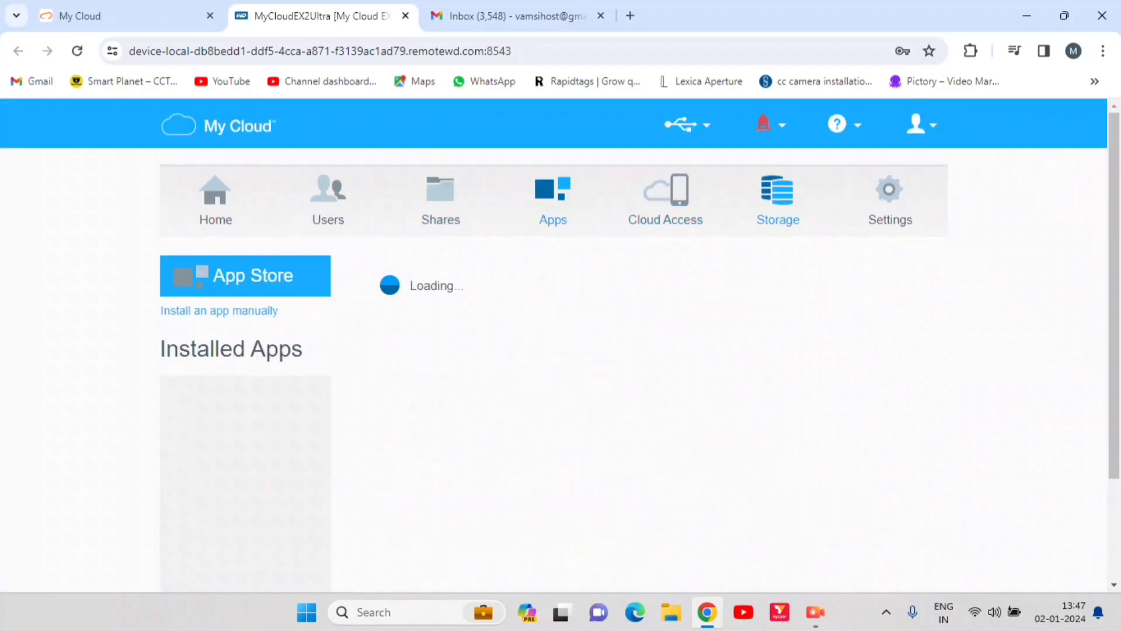
left_click(216, 198)
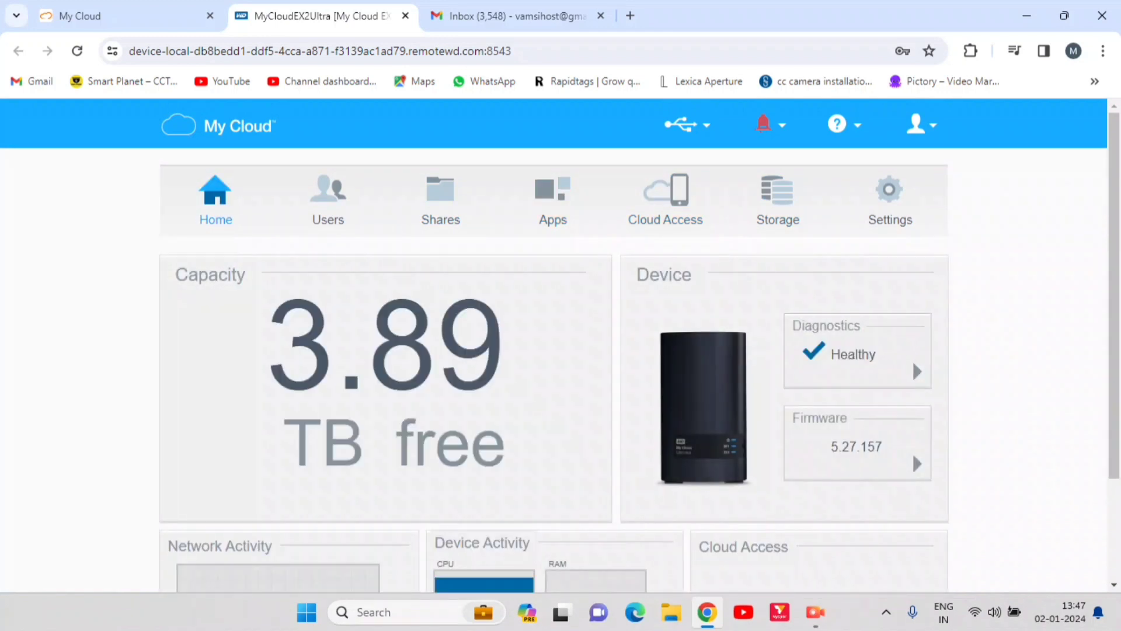
scroll(559, 347, "down", 2)
scroll(912, 360, "down", 1)
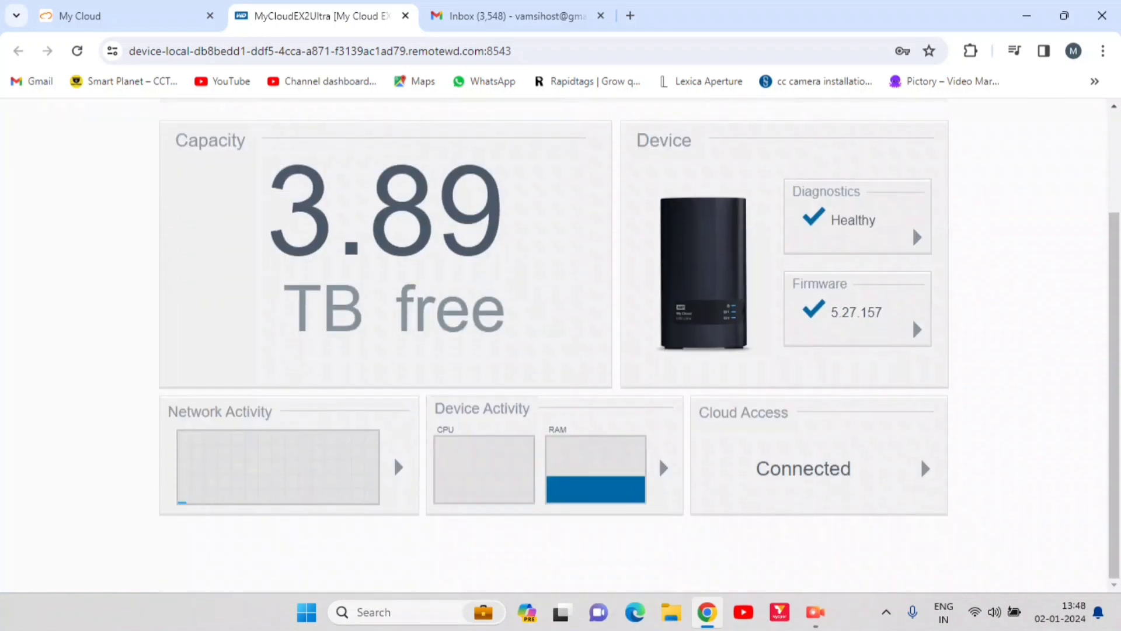
left_click_drag(755, 469, 852, 468)
scroll(559, 348, "up", 2)
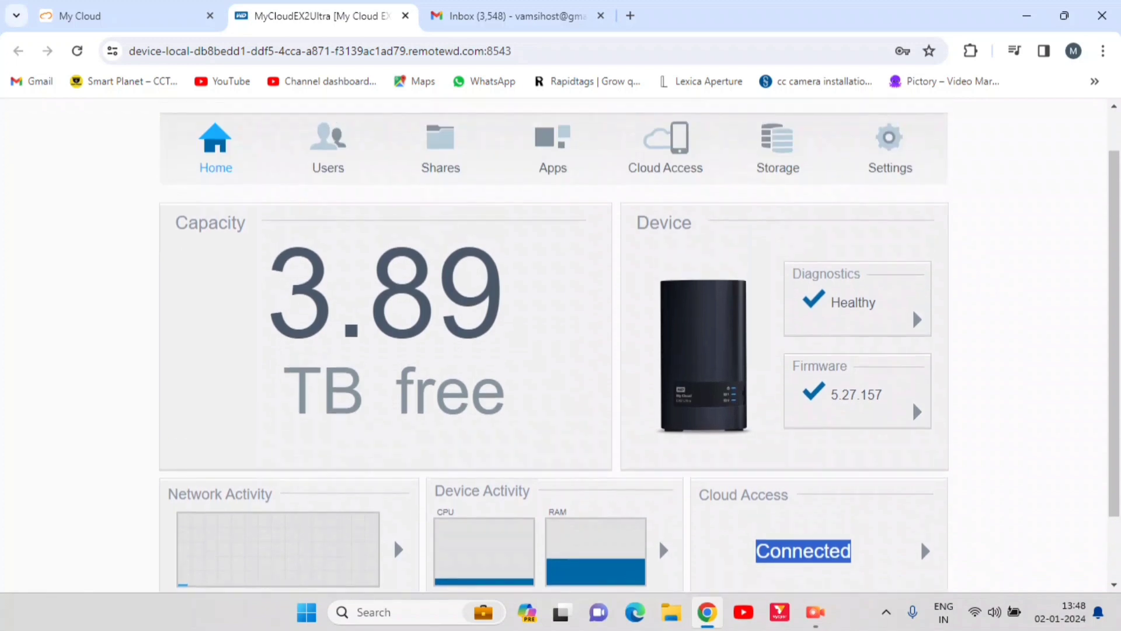
- Review the RAID health, the RAID volume and the option to change the RAID mode on the Storage page
left_click(778, 146)
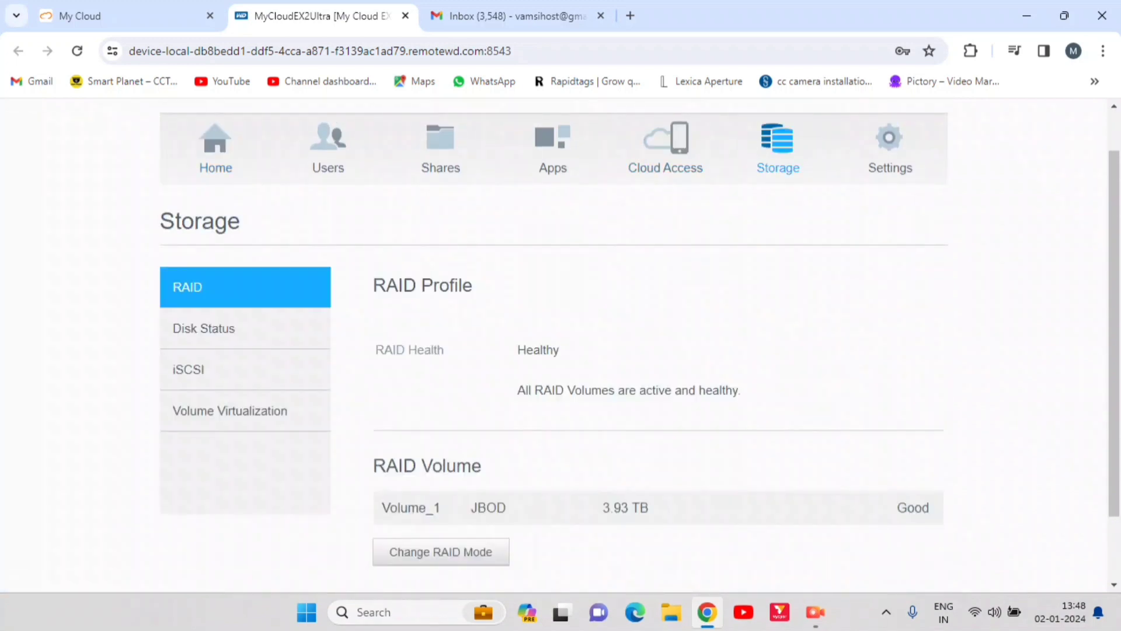
left_click_drag(517, 390, 742, 390)
left_click(742, 390)
scroll(553, 350, "down", 1)
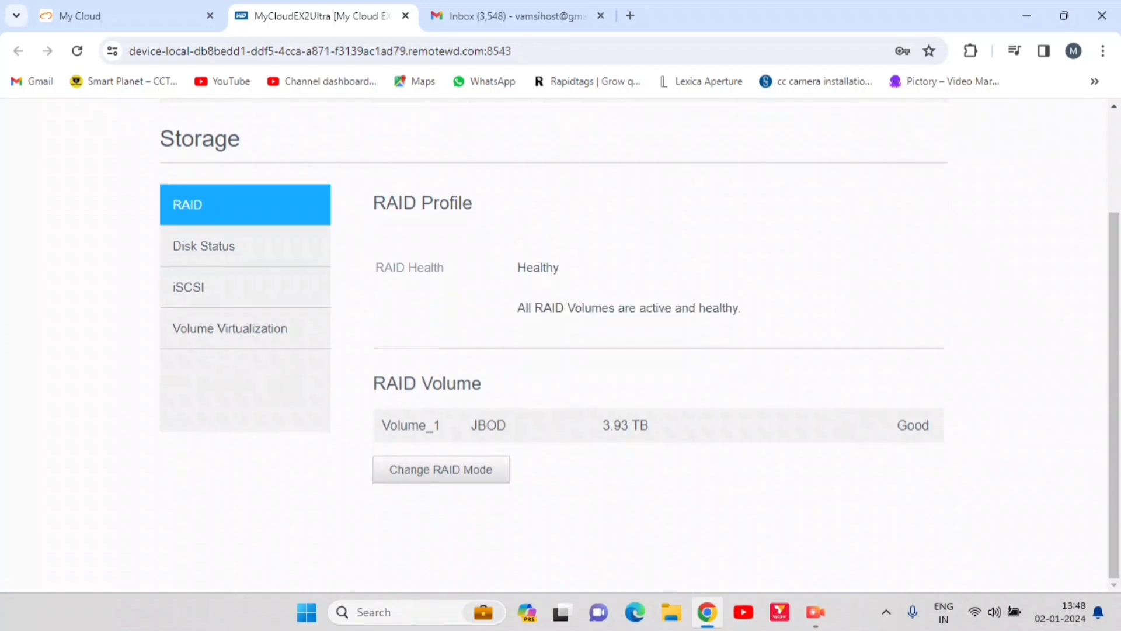
left_click(441, 470)
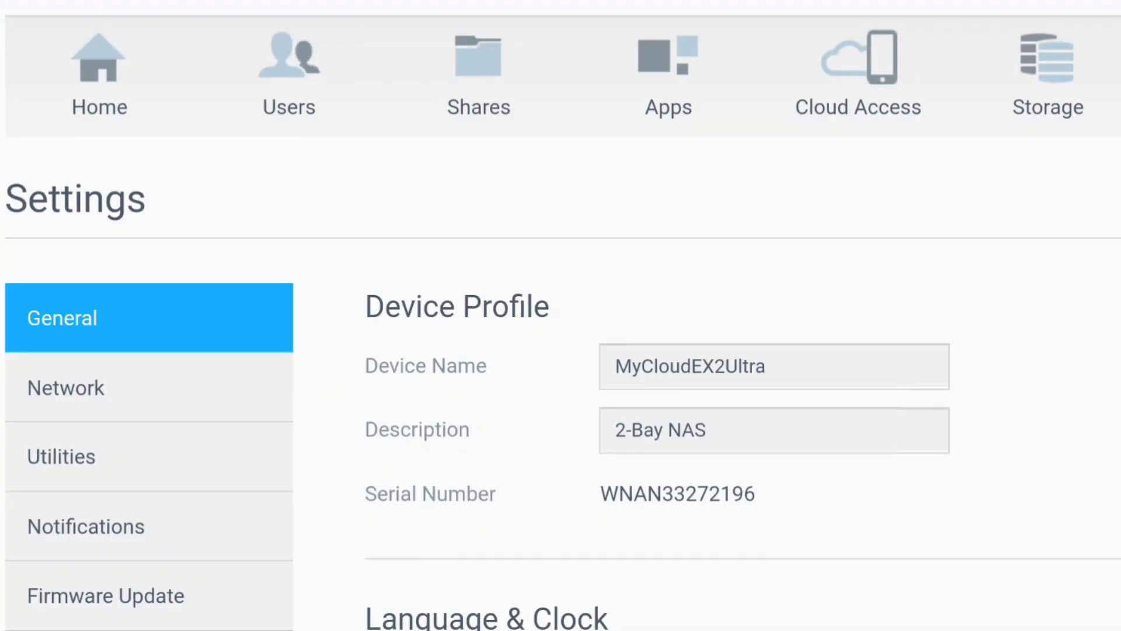
- Review the device profile and the language and clock options in the General settings
scroll(561, 323, "down", 7)
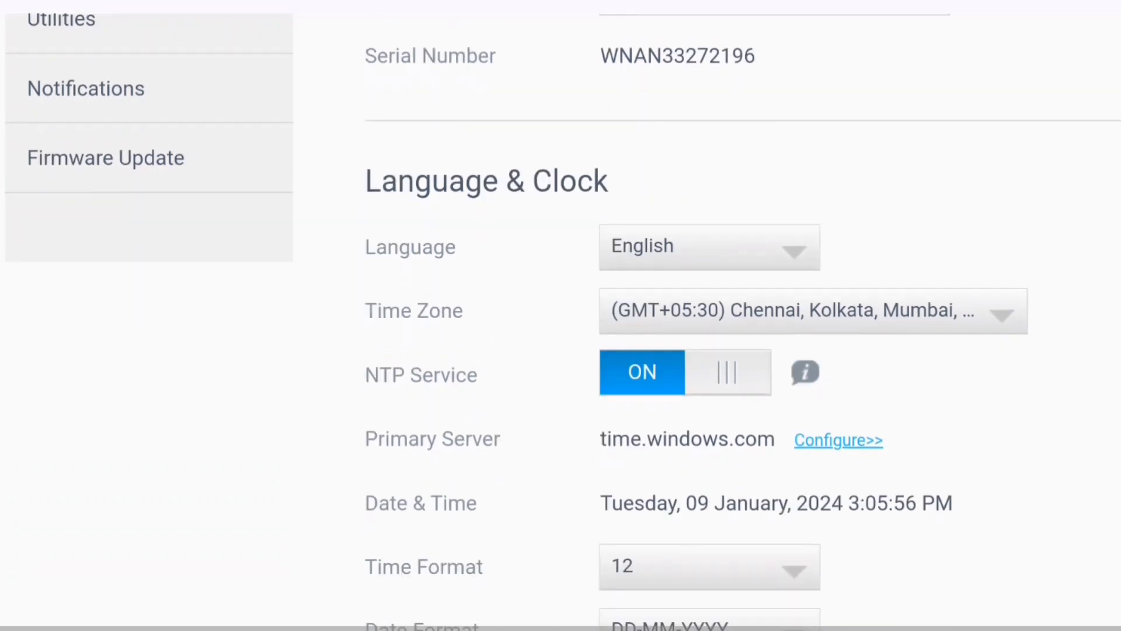
scroll(560, 322, "down", 5)
scroll(561, 323, "up", 10)
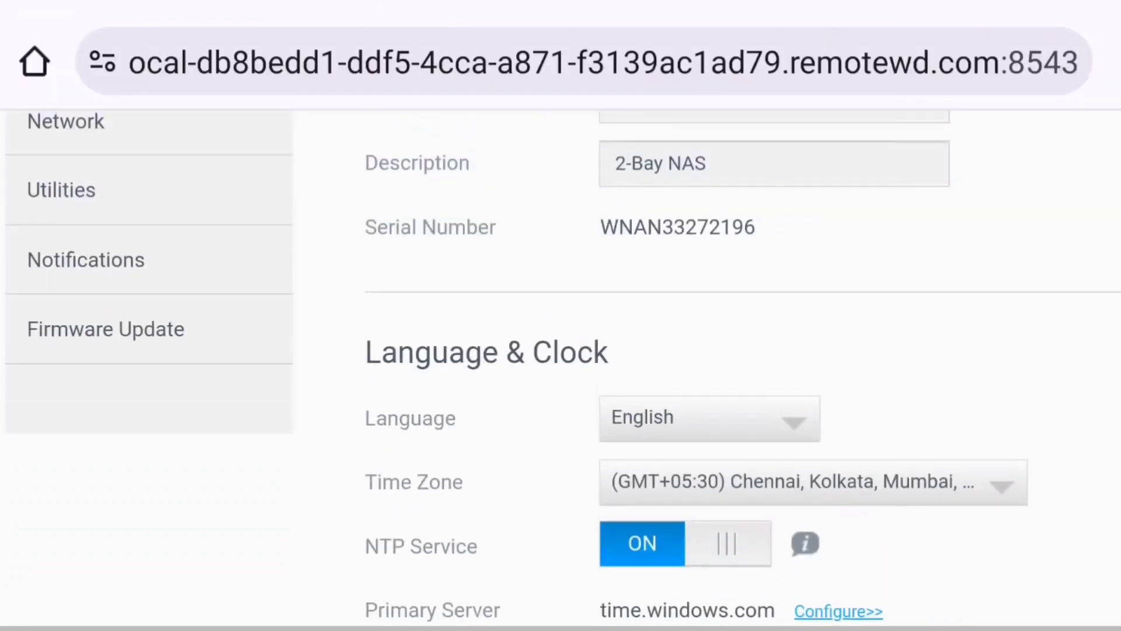
scroll(560, 368, "up", 3)
- Review the network profile and the Network Services options in the Network settings
left_click(66, 277)
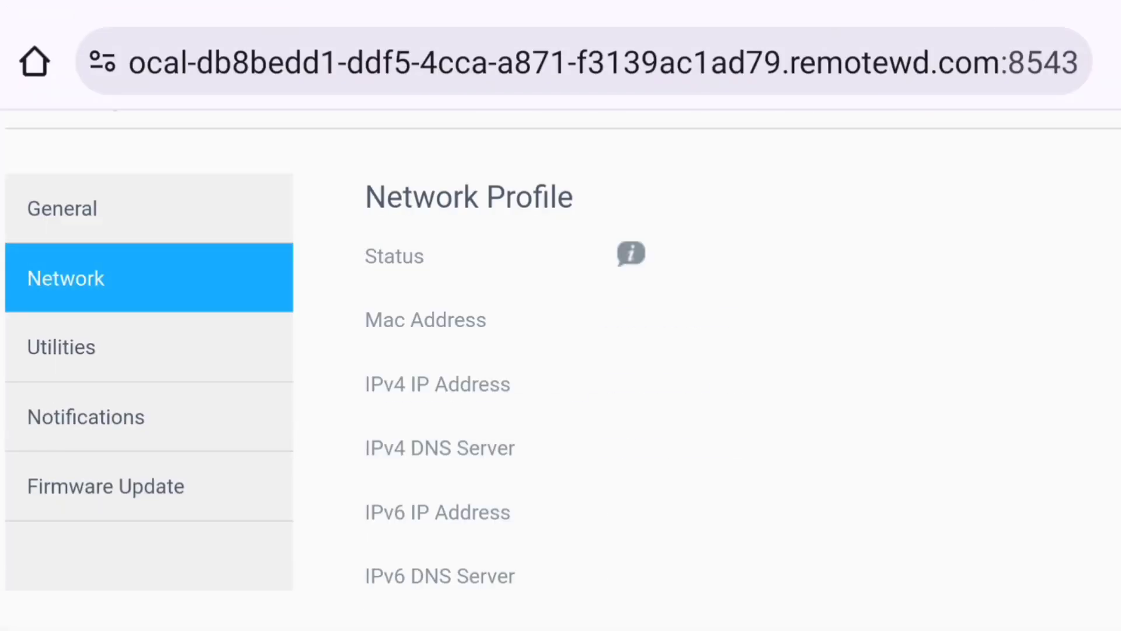
scroll(560, 323, "down", 5)
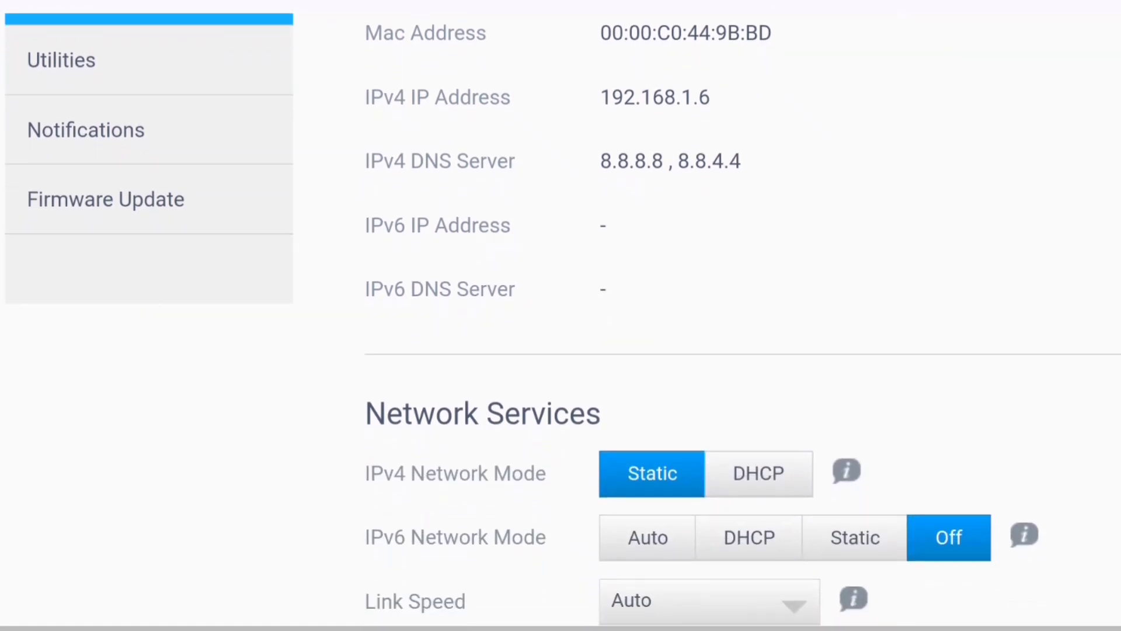
scroll(561, 323, "down", 7)
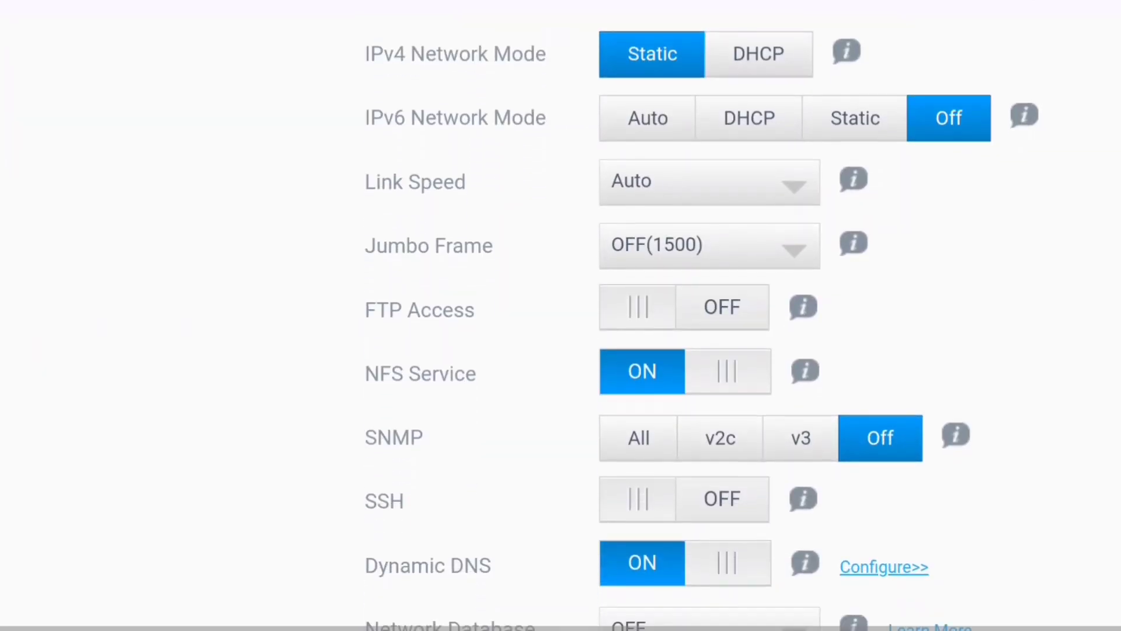
scroll(561, 323, "down", 3)
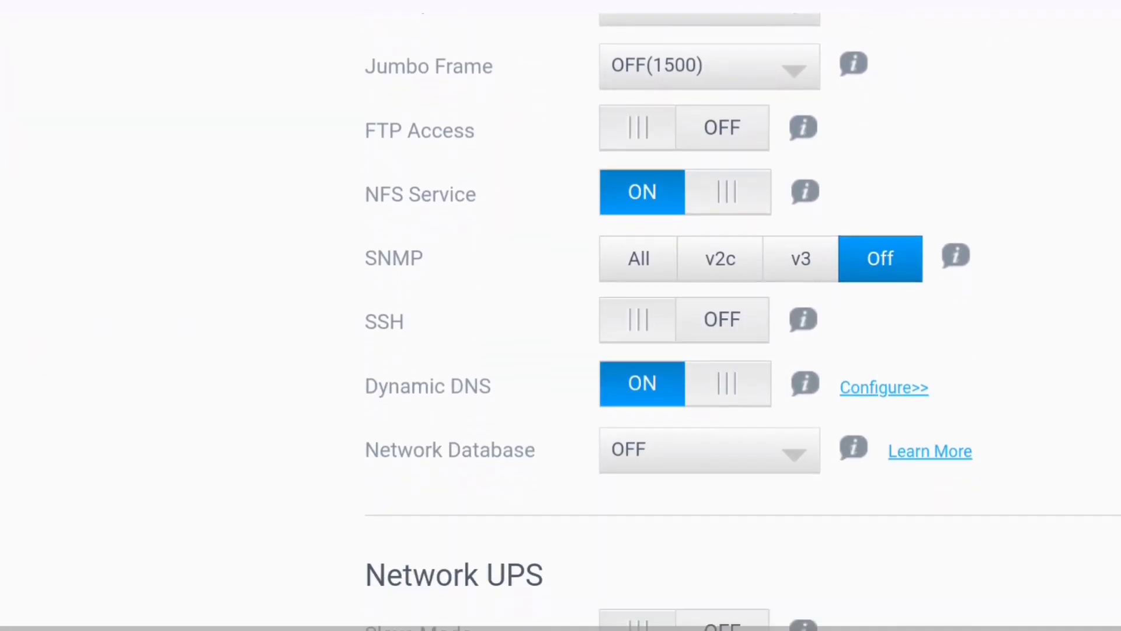
- Switch the NFS Service off and back on under Network Services
scroll(561, 323, "up", 1)
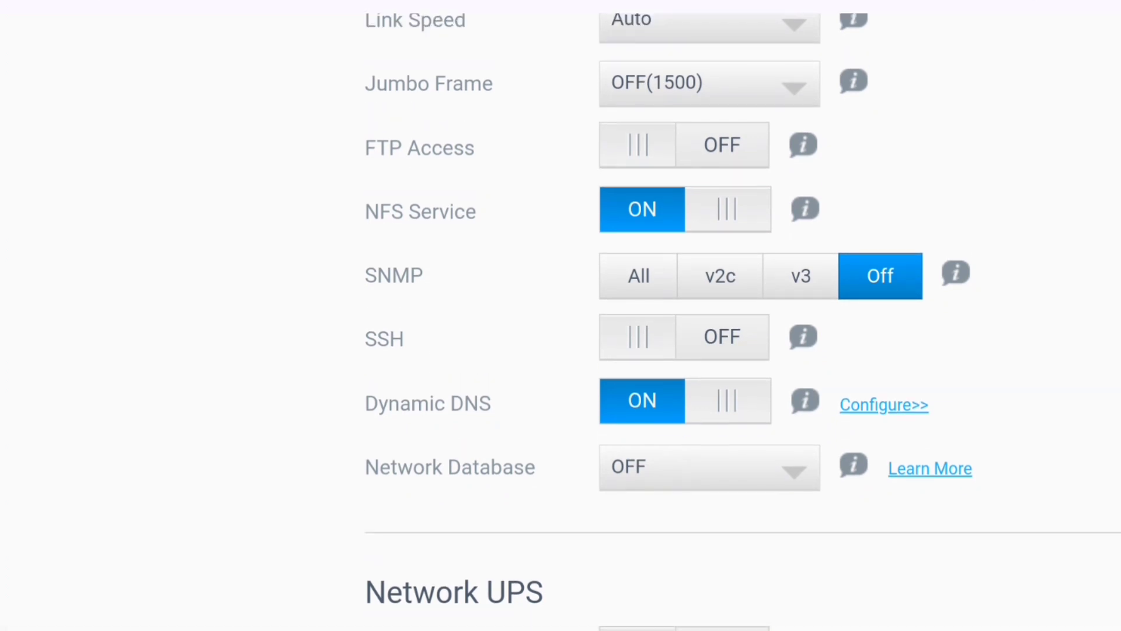
left_click(685, 209)
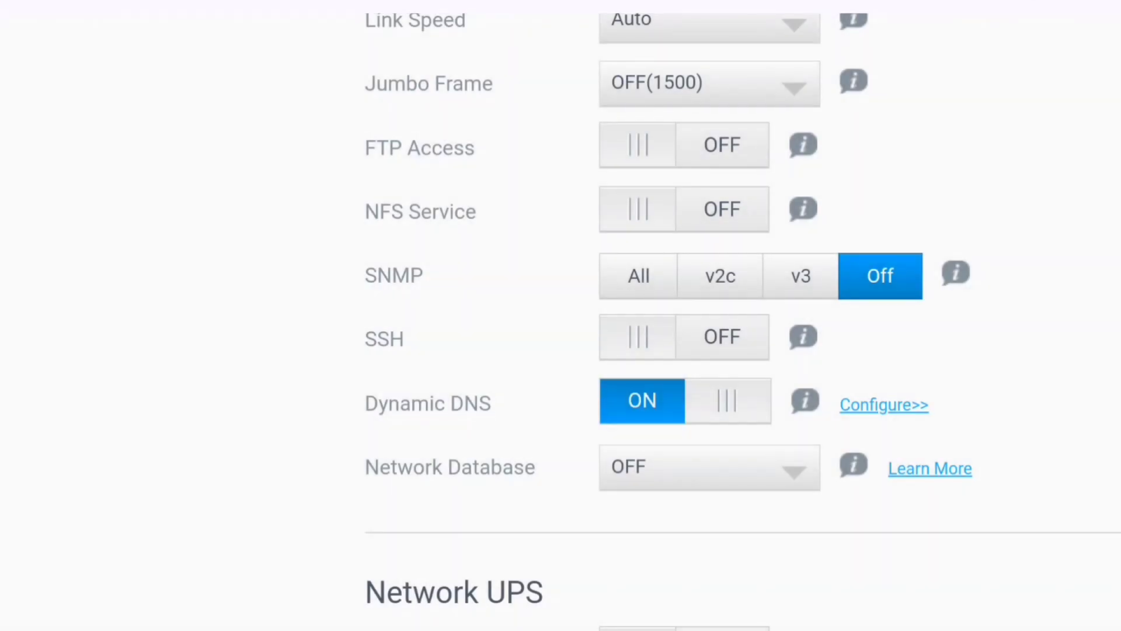
left_click(685, 209)
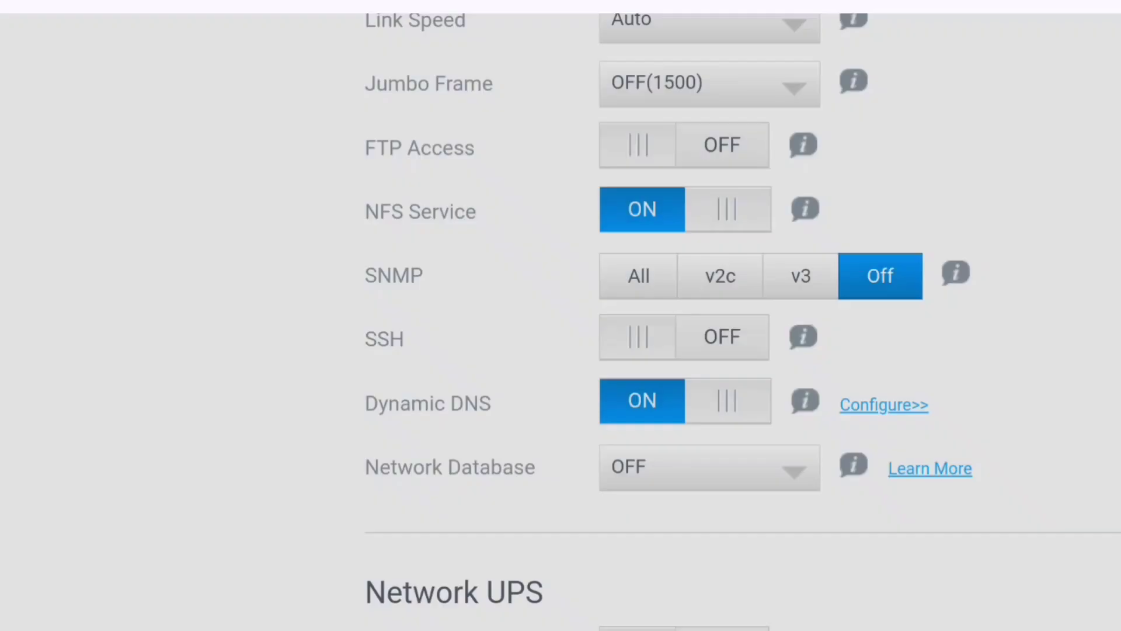
- Review the Network UPS, Windows Services and Web Dashboard Services settings, and open the Notifications settings
scroll(560, 323, "down", 1)
scroll(560, 321, "down", 5)
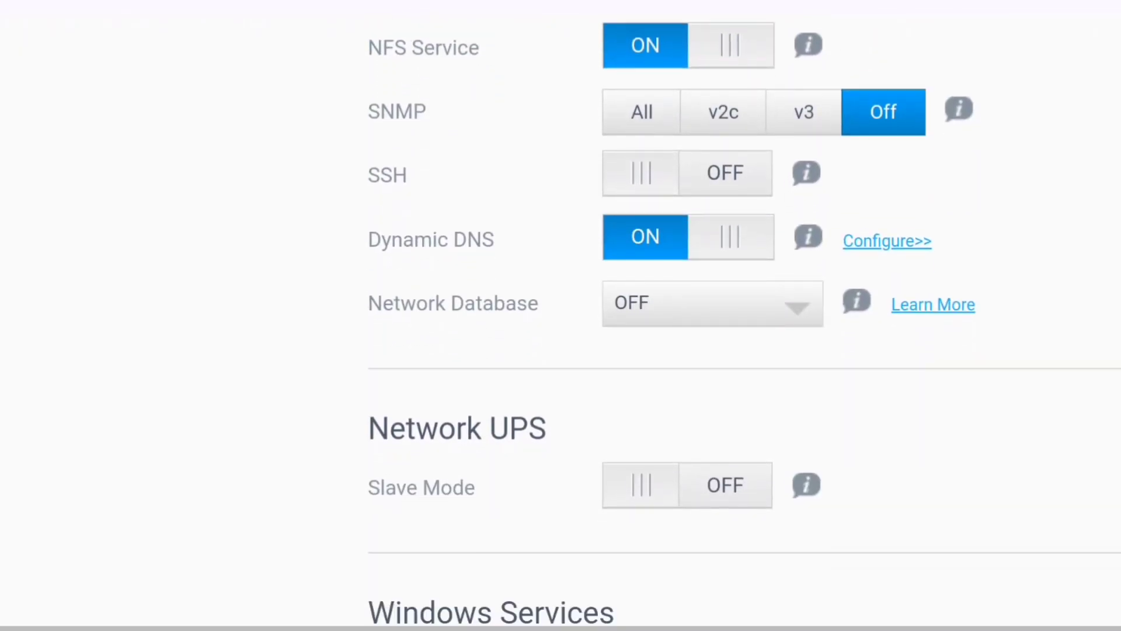
scroll(745, 333, "down", 12)
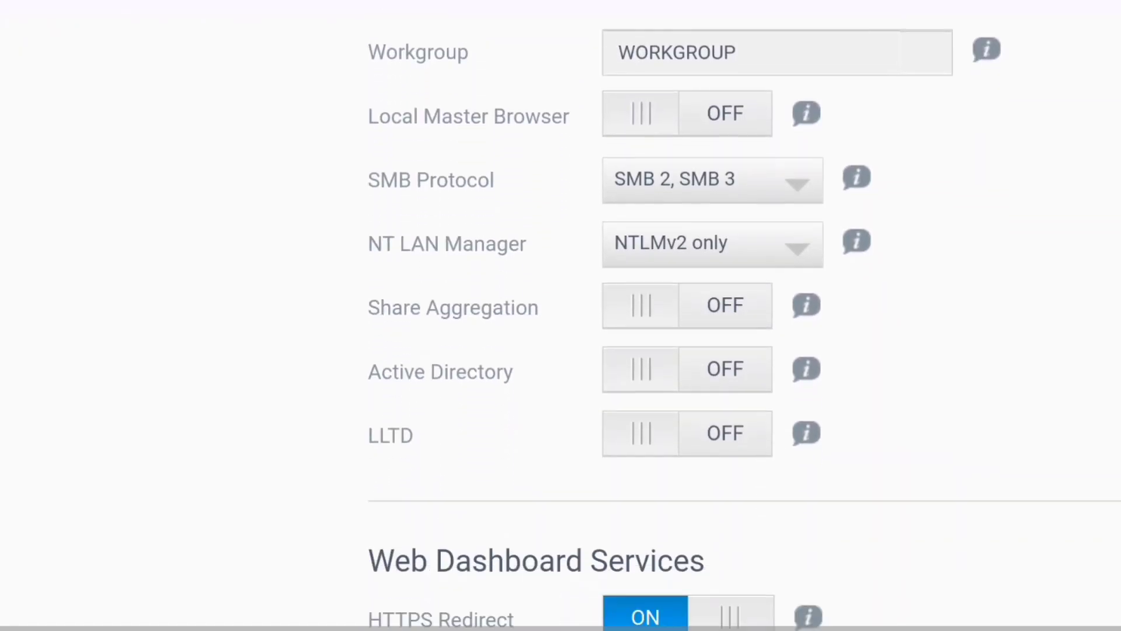
scroll(744, 321, "down", 4)
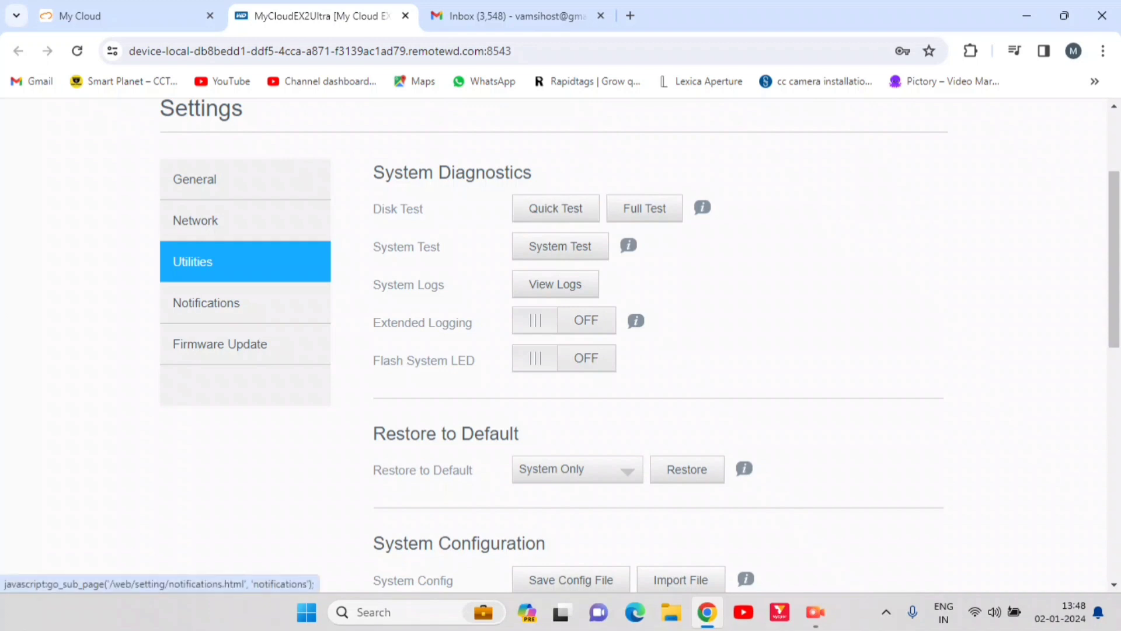
left_click(234, 303)
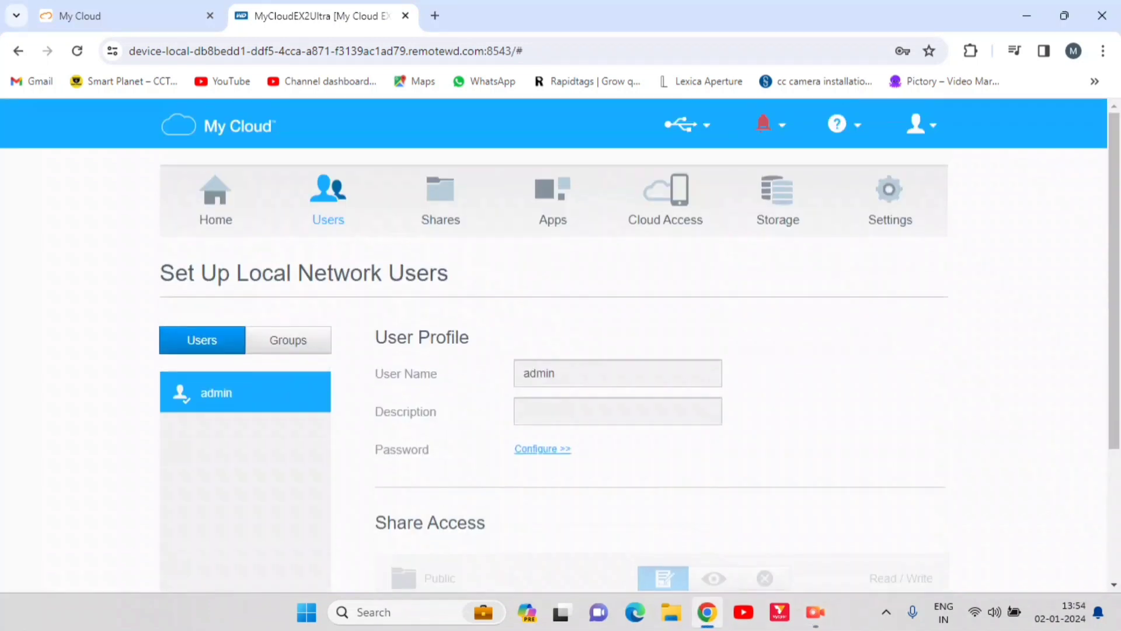
- Add a local network user, entering the user name, the same text as description, and the account password with its confirmation
scroll(554, 345, "down", 3)
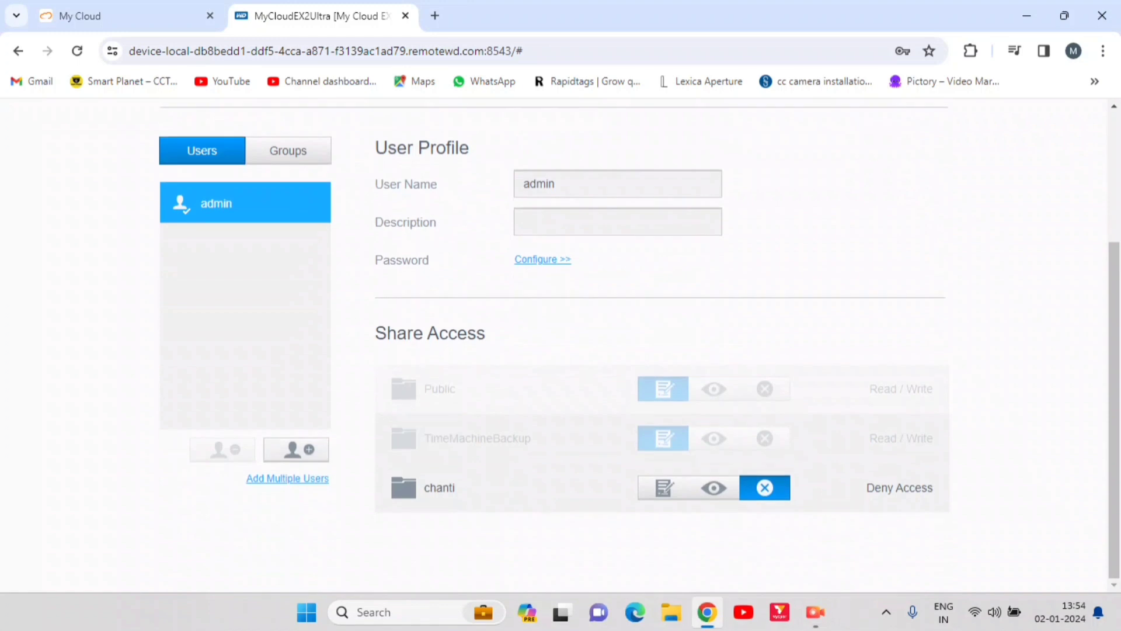
left_click(296, 450)
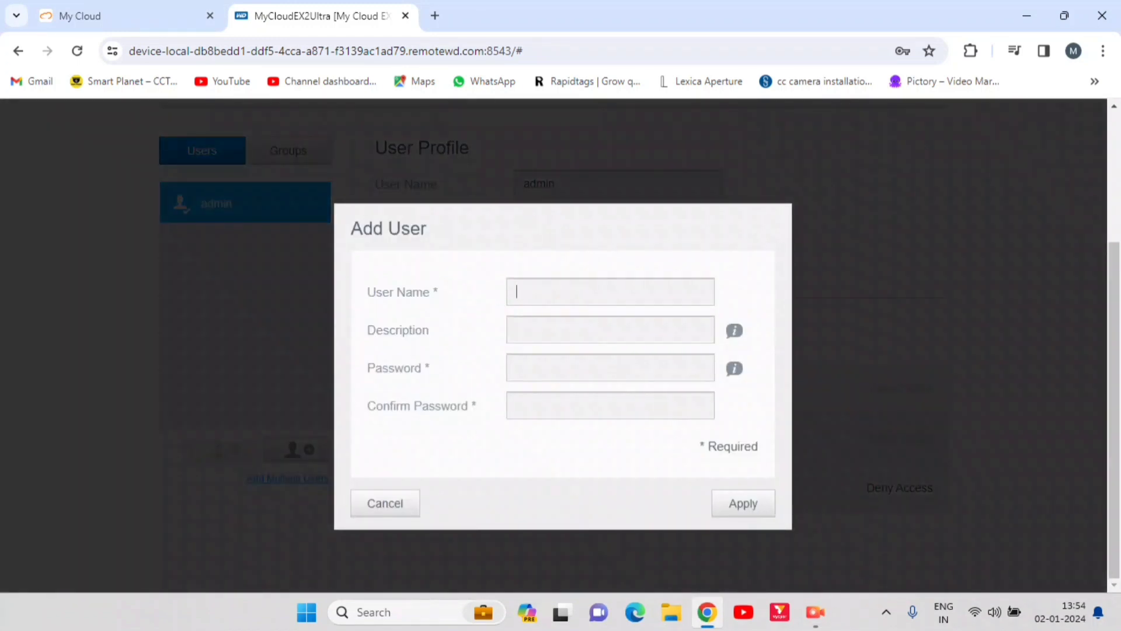
type("chanti")
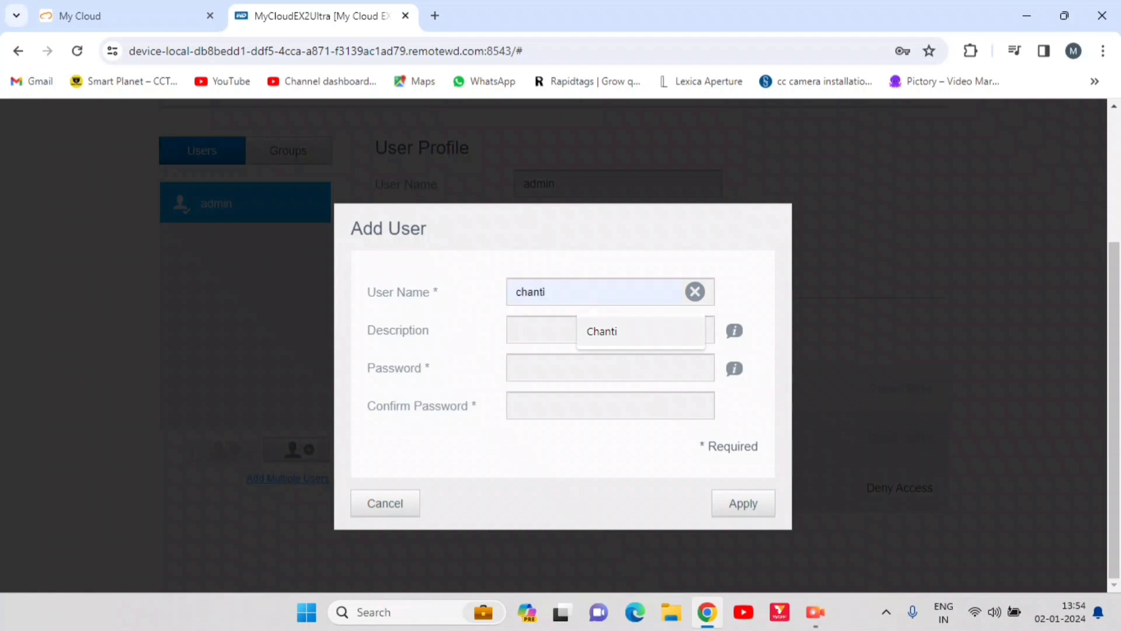
type("chanti")
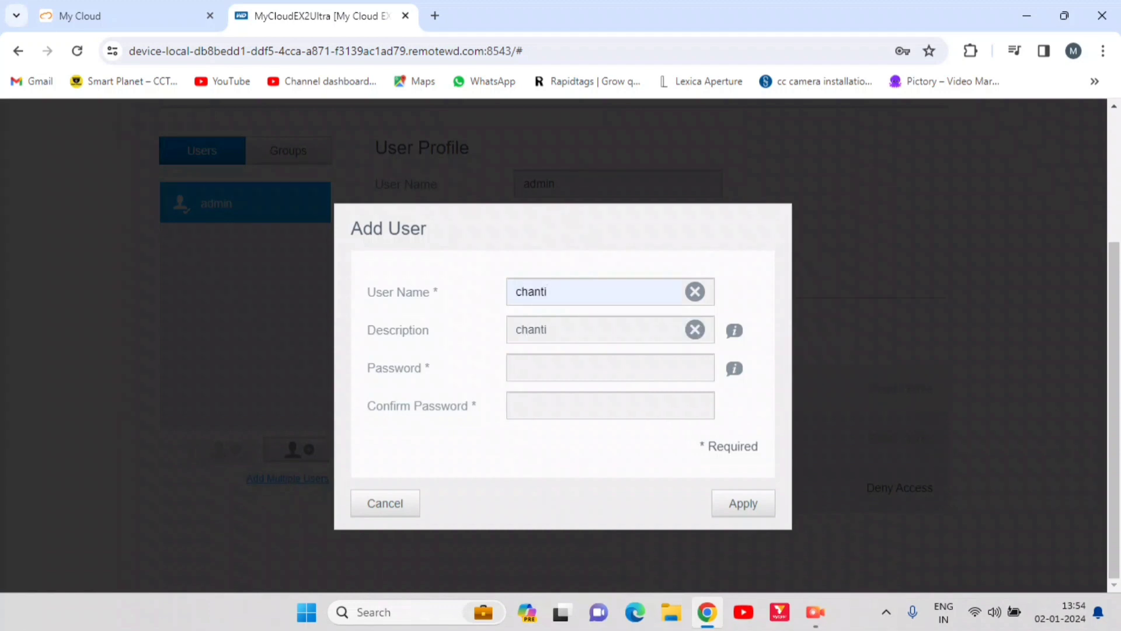
type("••••••••••••")
key("Tab")
type("••••••••••••")
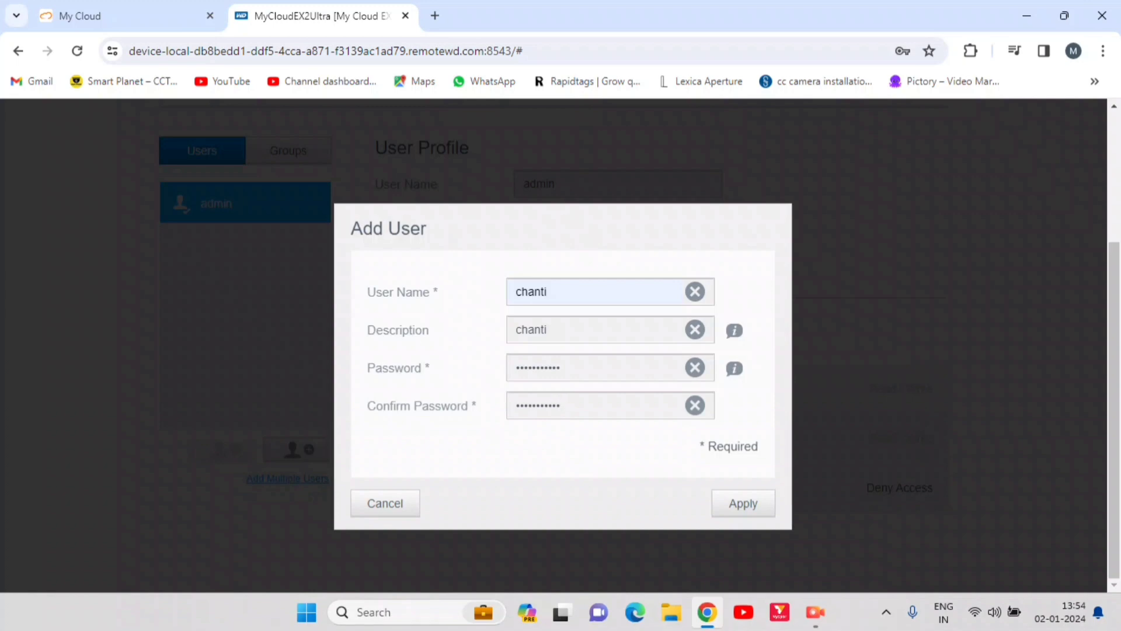
left_click(742, 503)
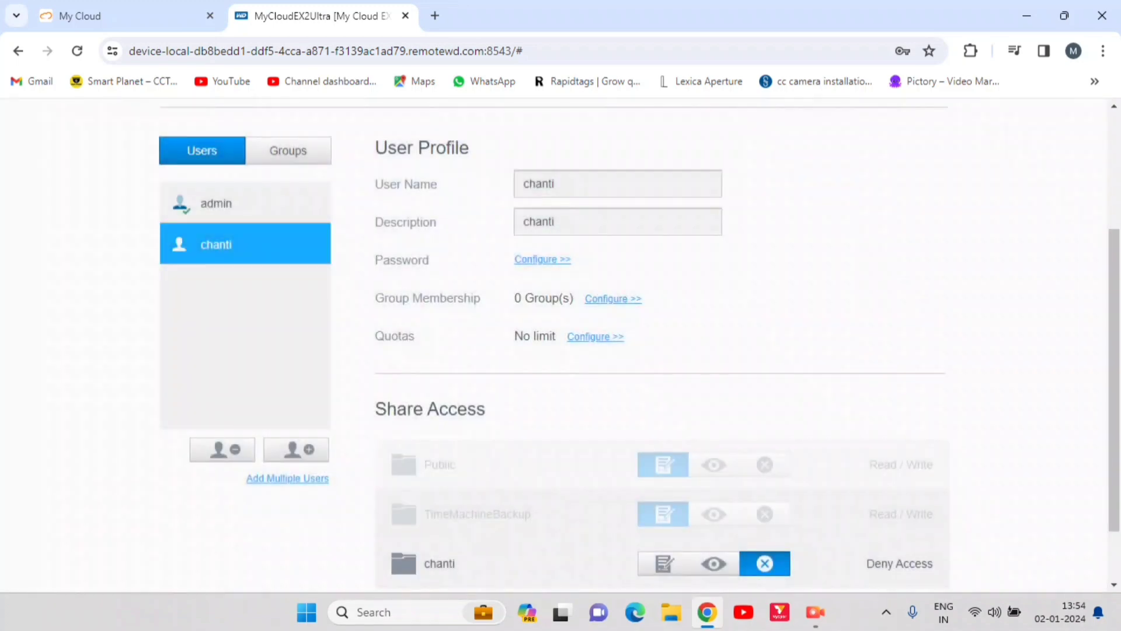
- Set the new user's Volume_1 quota amount to 100 GB
left_click(595, 336)
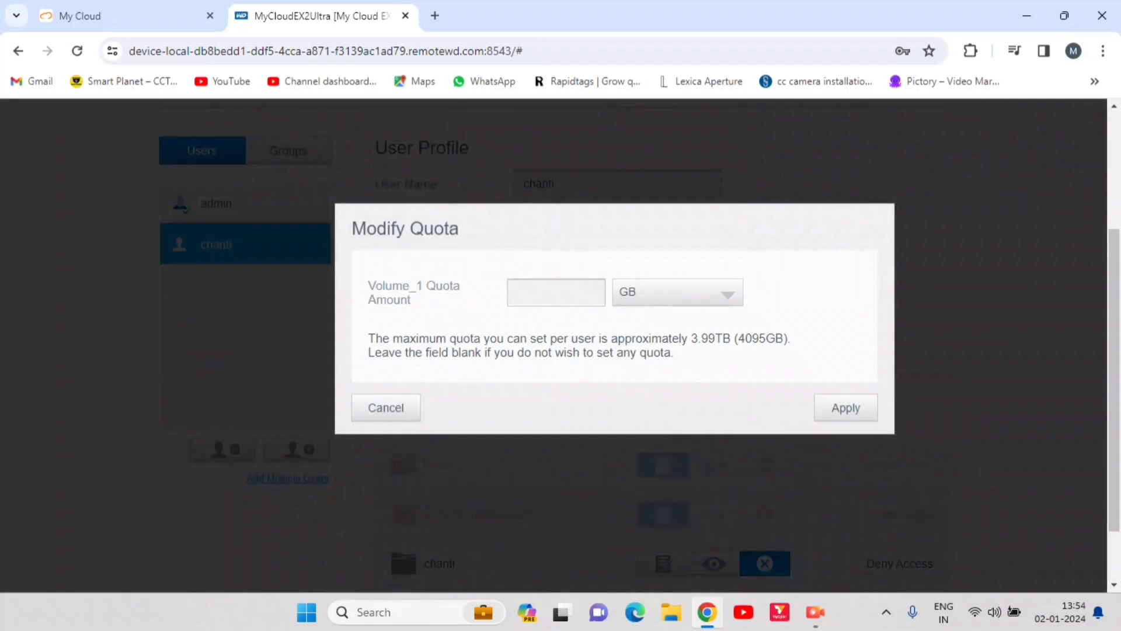
left_click(386, 406)
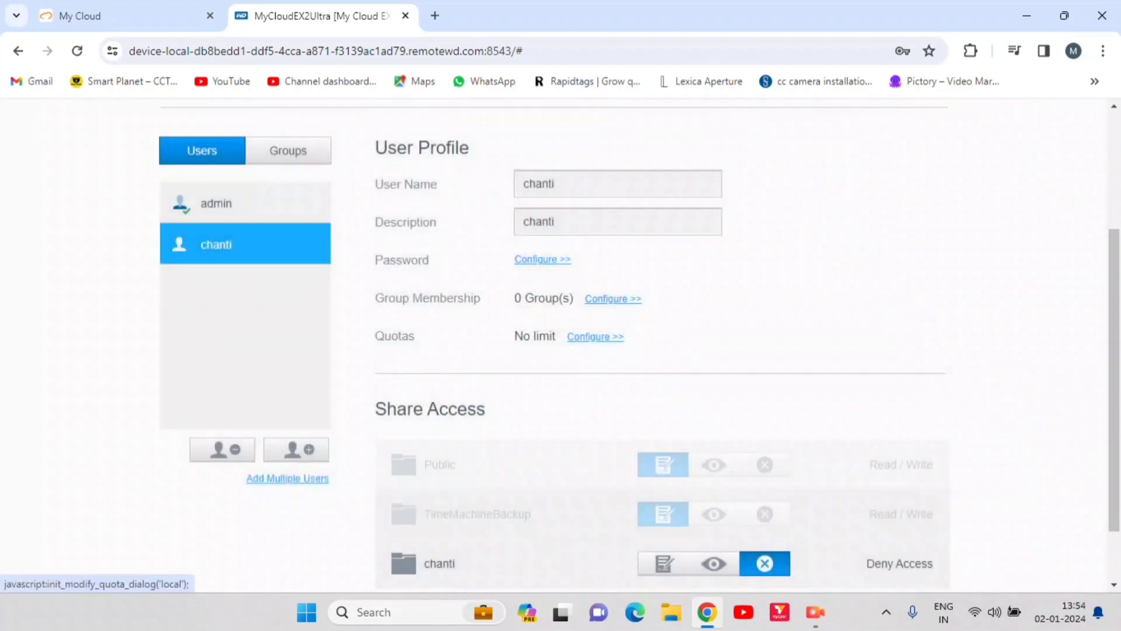
left_click(595, 336)
left_click(495, 291)
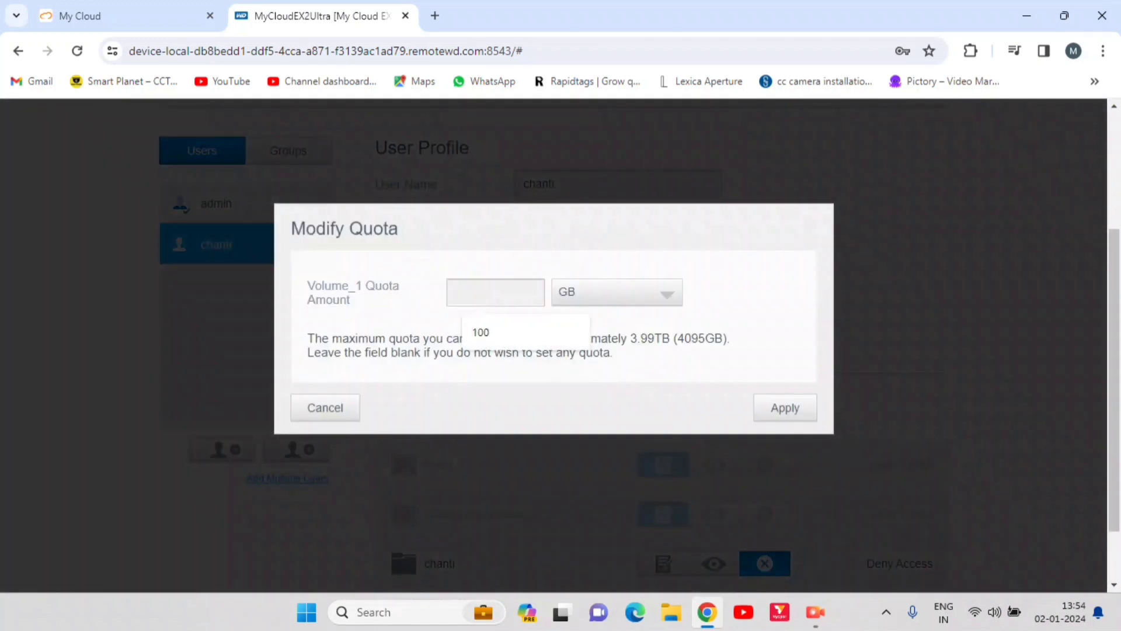
left_click(501, 332)
left_click(785, 408)
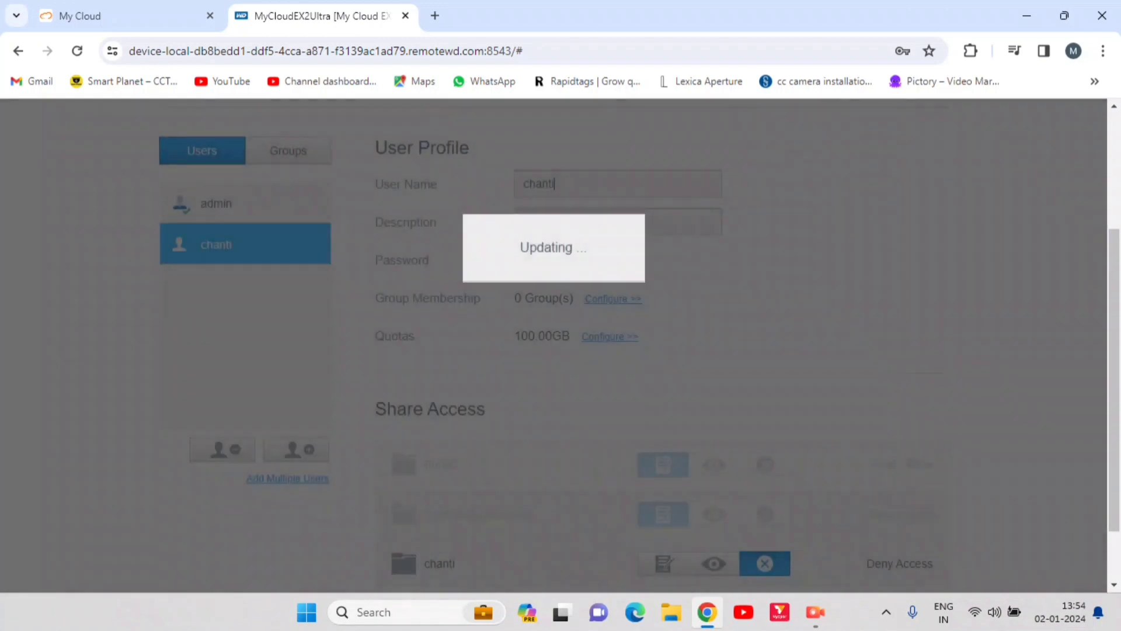
- Set the new user's access to the share of the same name to Read / Write, trying Read Only in between
scroll(639, 348, "down", 1)
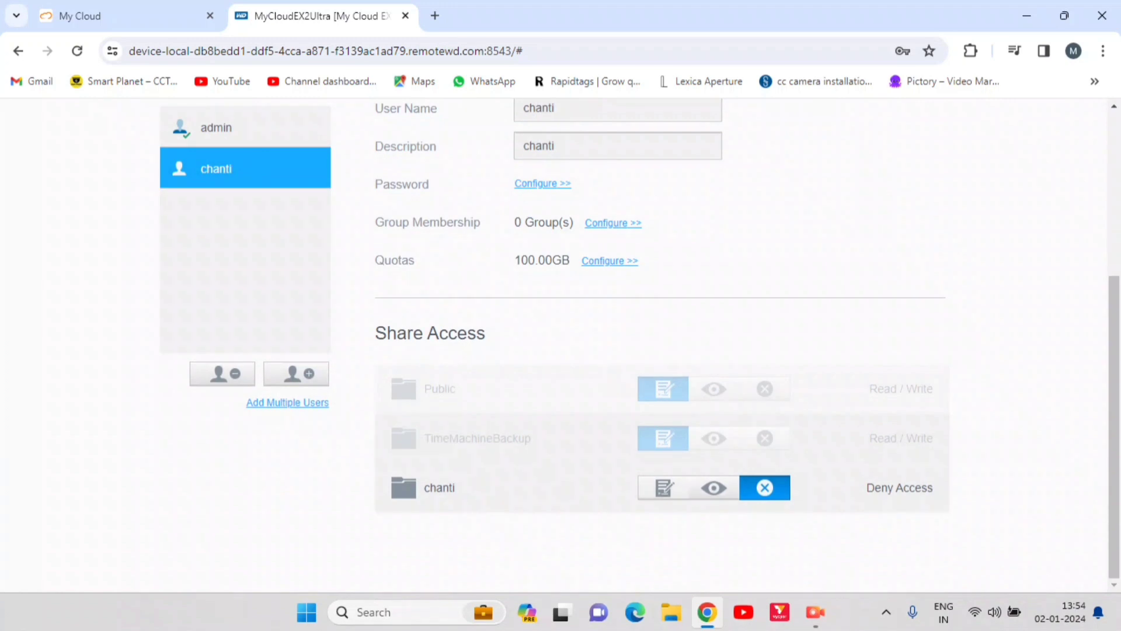
left_click(663, 488)
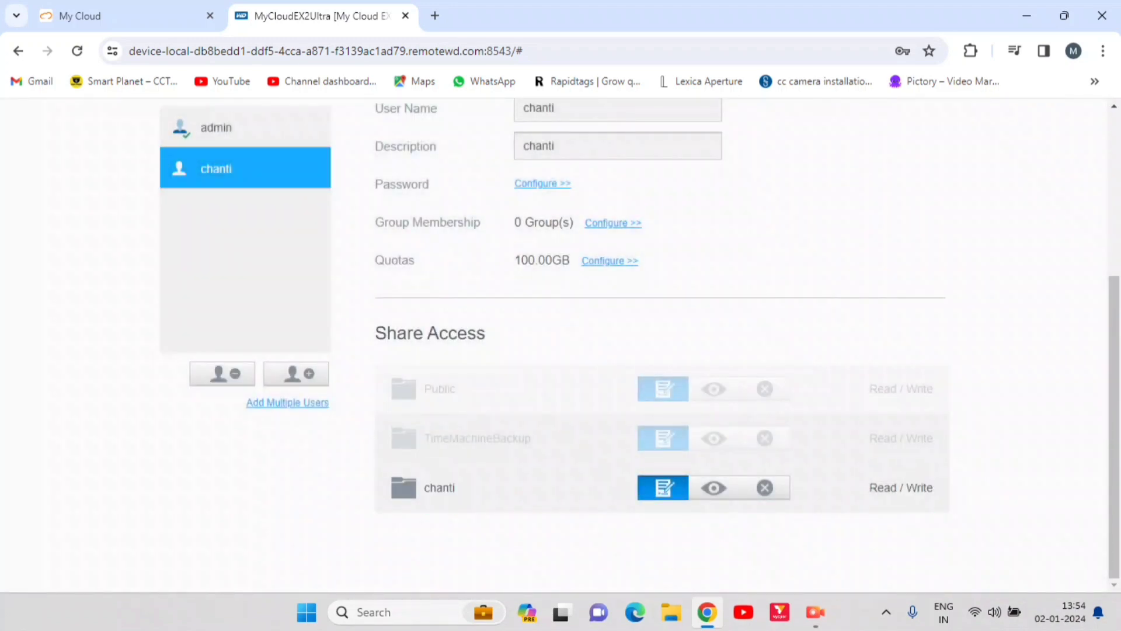
left_click(714, 488)
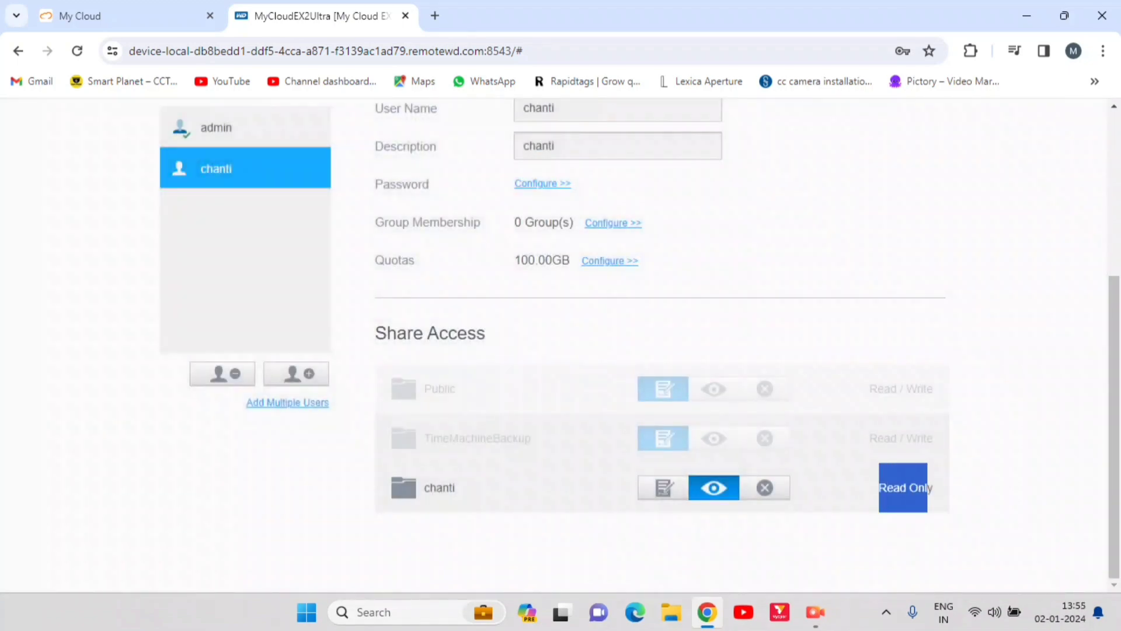
left_click(663, 488)
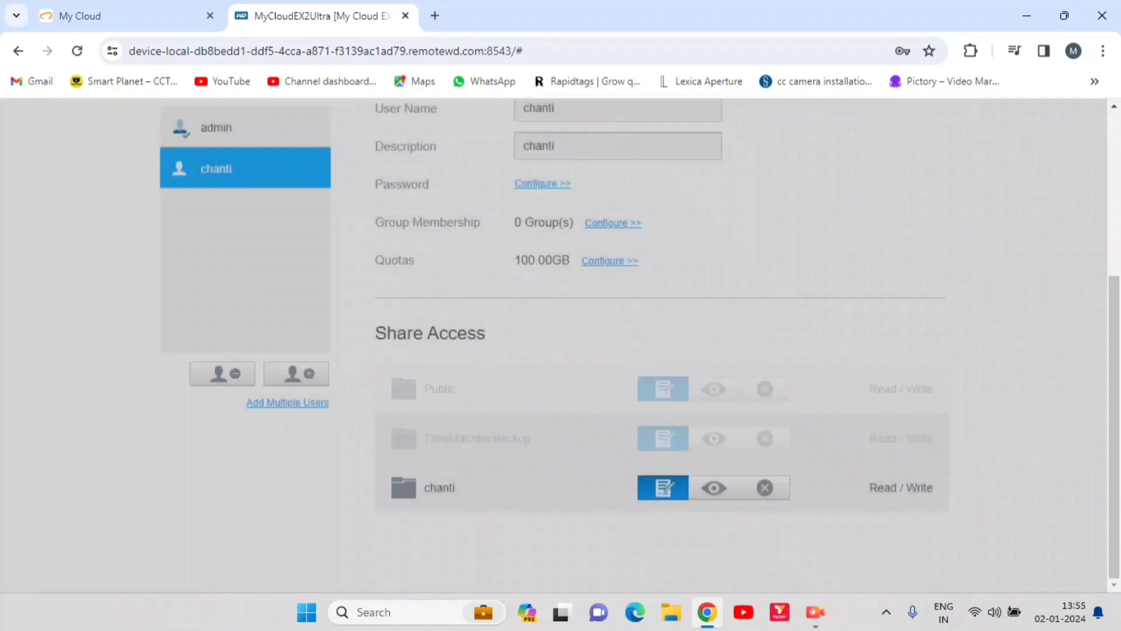
scroll(555, 345, "up", 1)
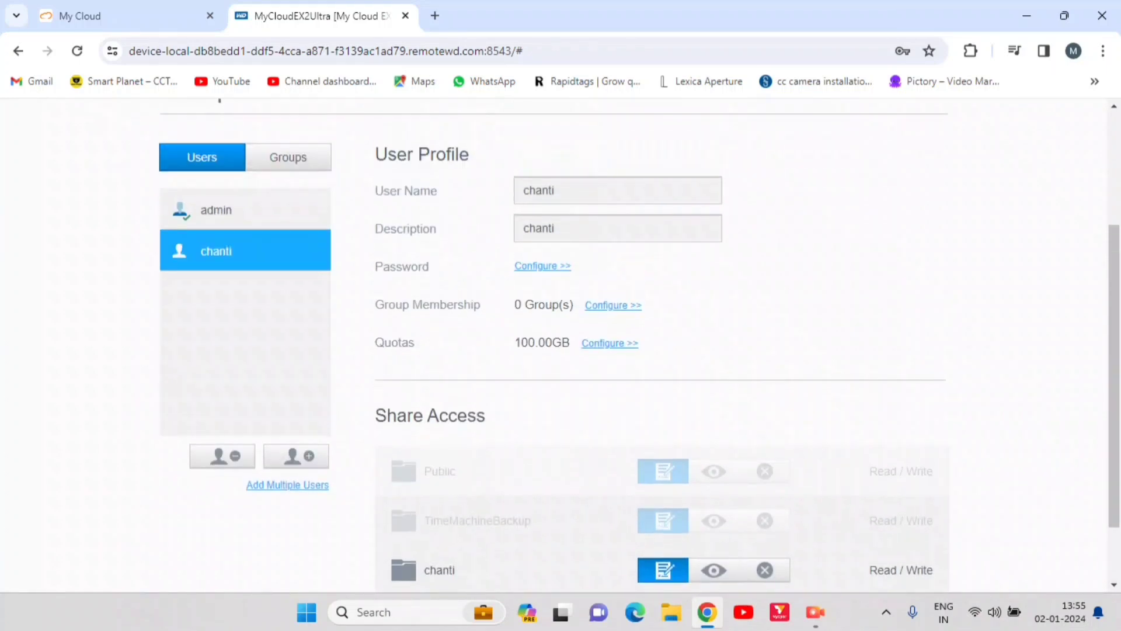
scroll(638, 344, "up", 3)
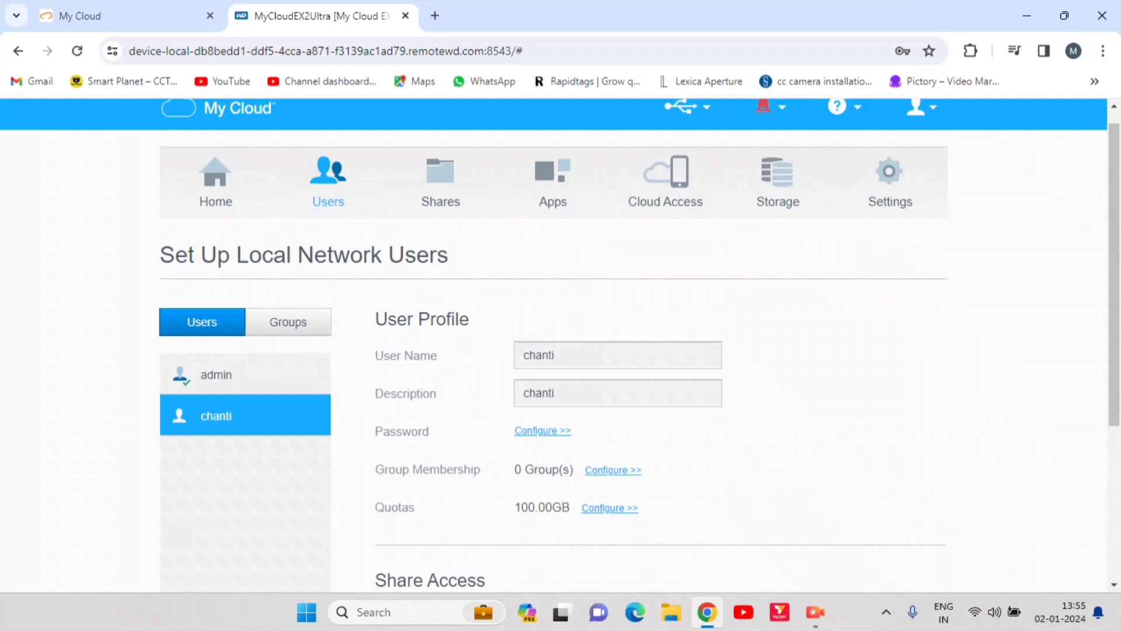
scroll(559, 342, "up", 1)
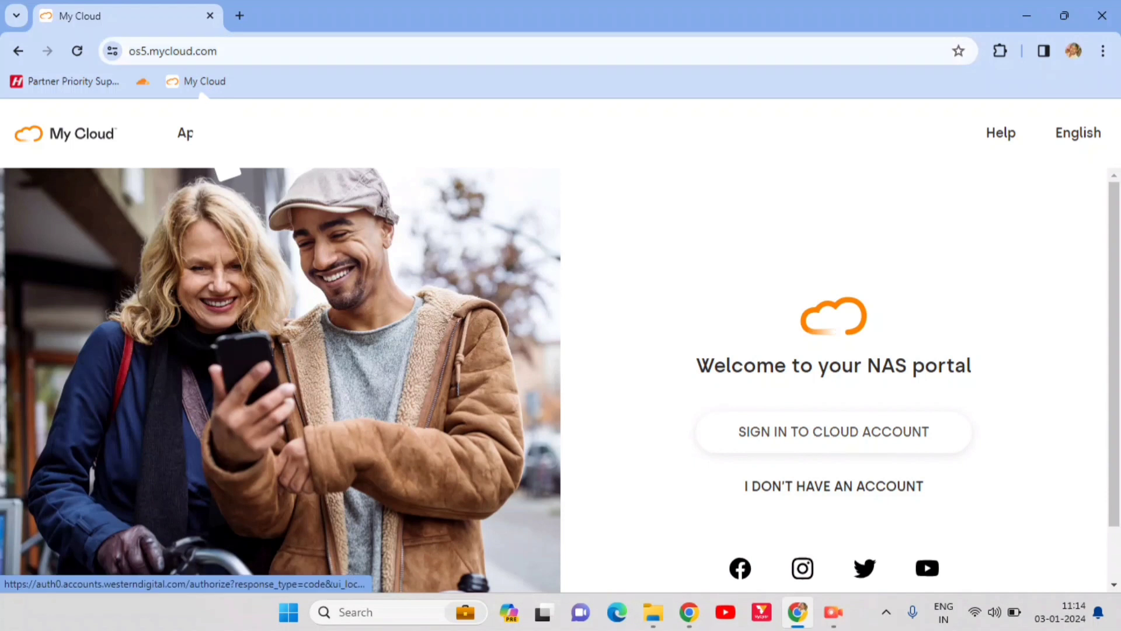
- Sign in to the My Cloud NAS portal with the account's e-mail address and password, and save the login in the browser
left_click(202, 86)
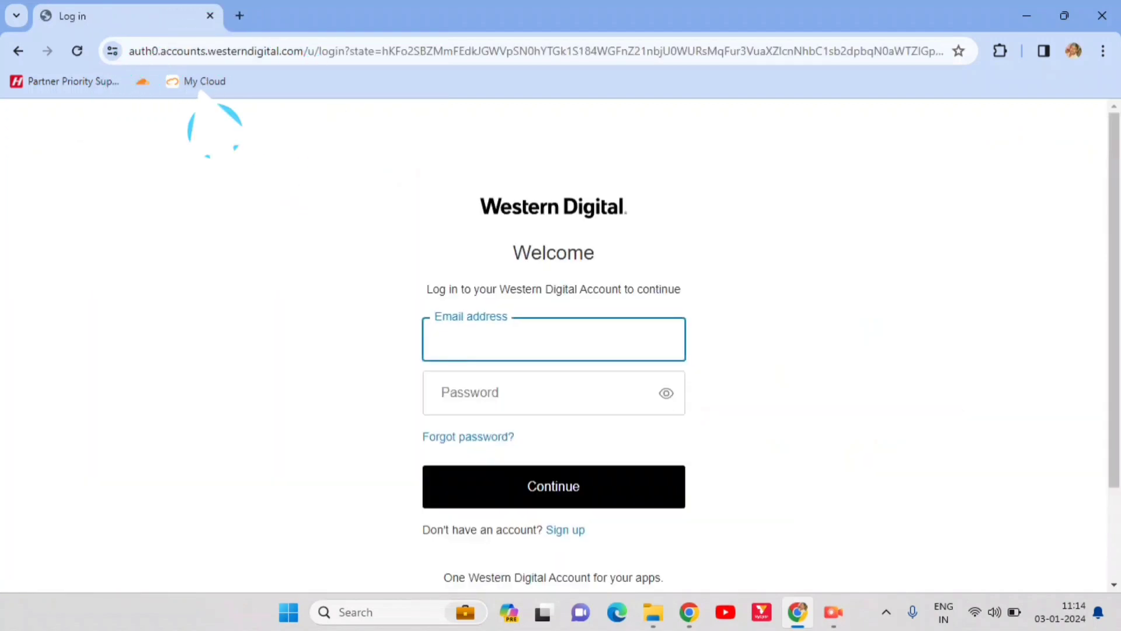
left_click(554, 340)
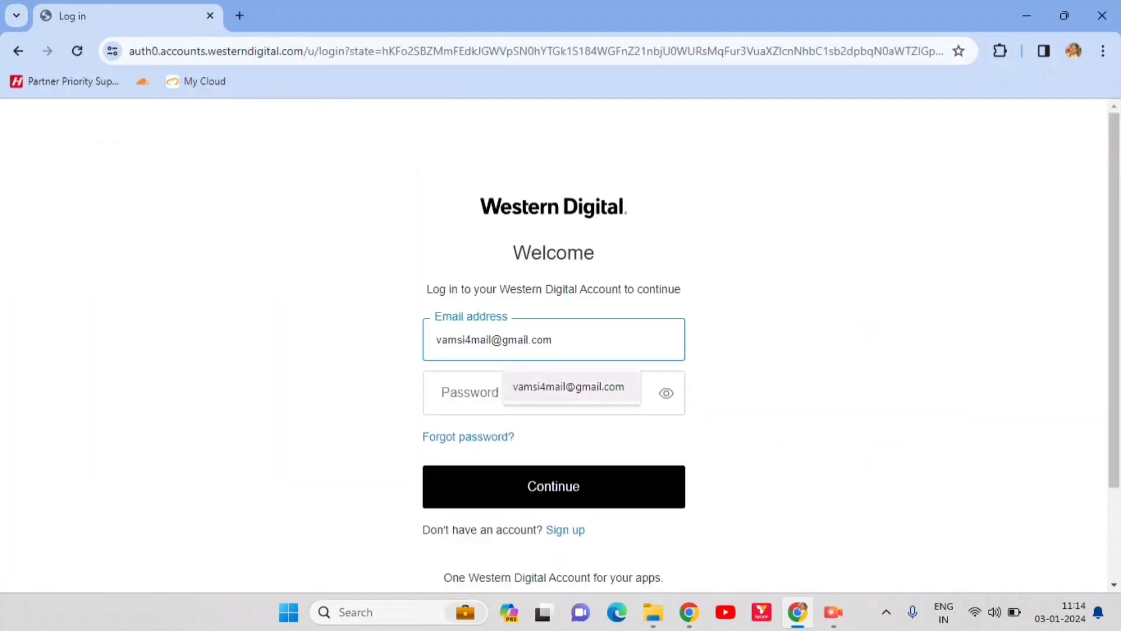
key("Return")
left_click(543, 393)
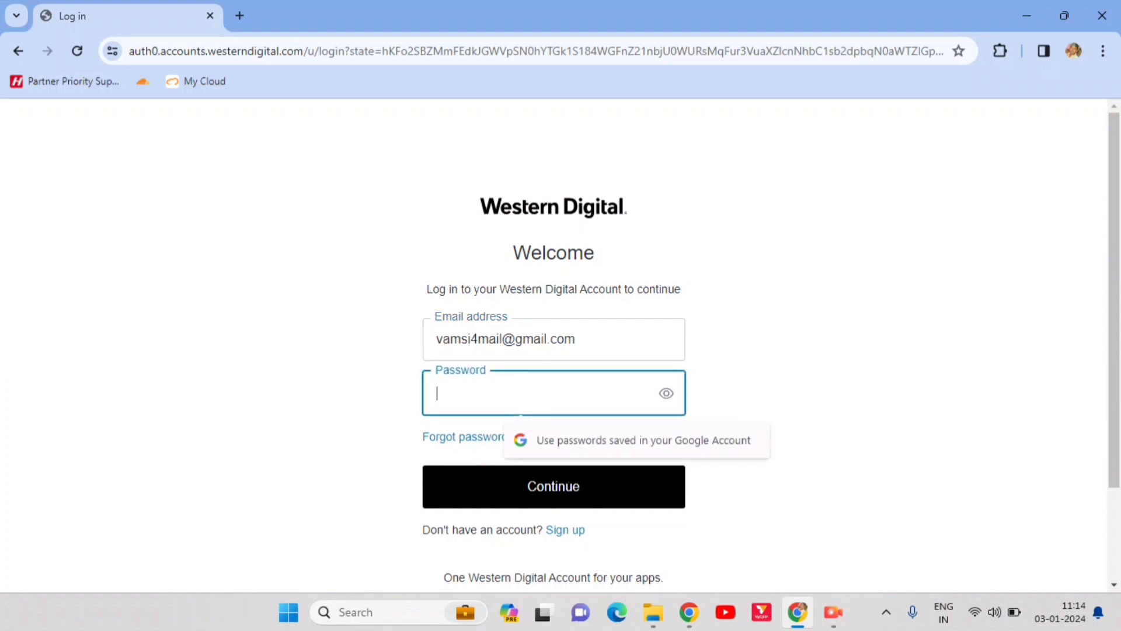
type("*******")
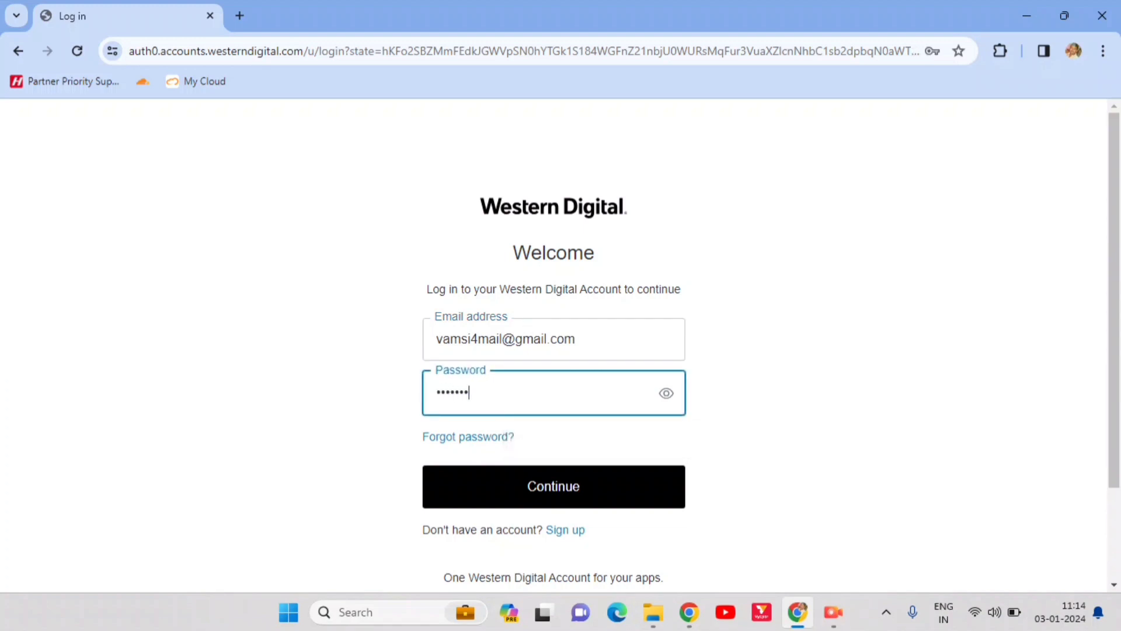
type("****")
key("Return")
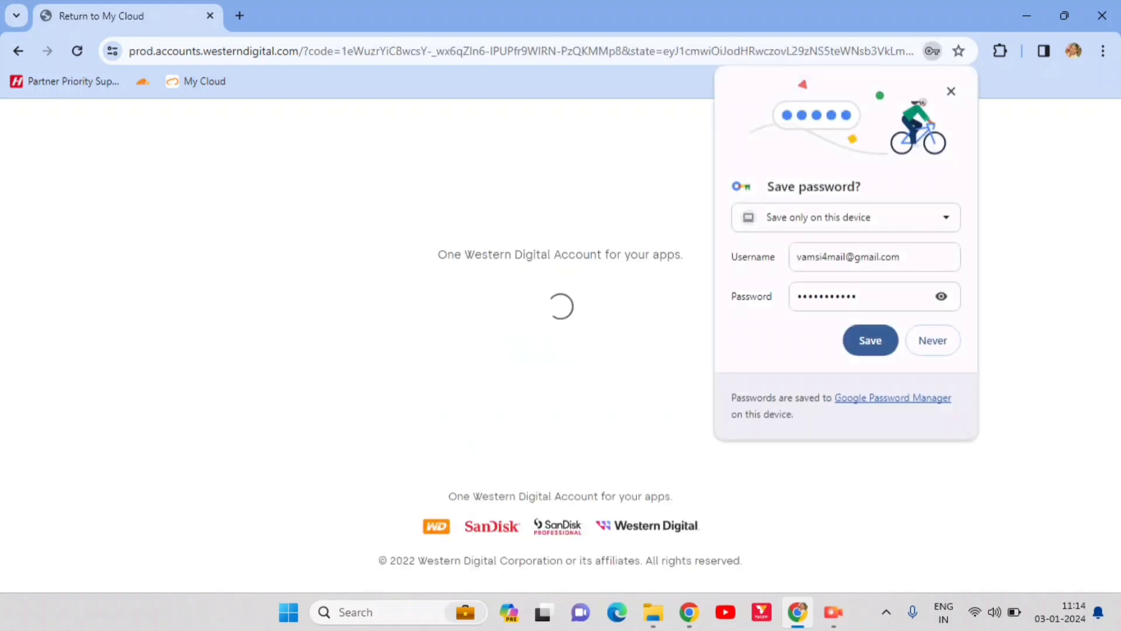
left_click(870, 341)
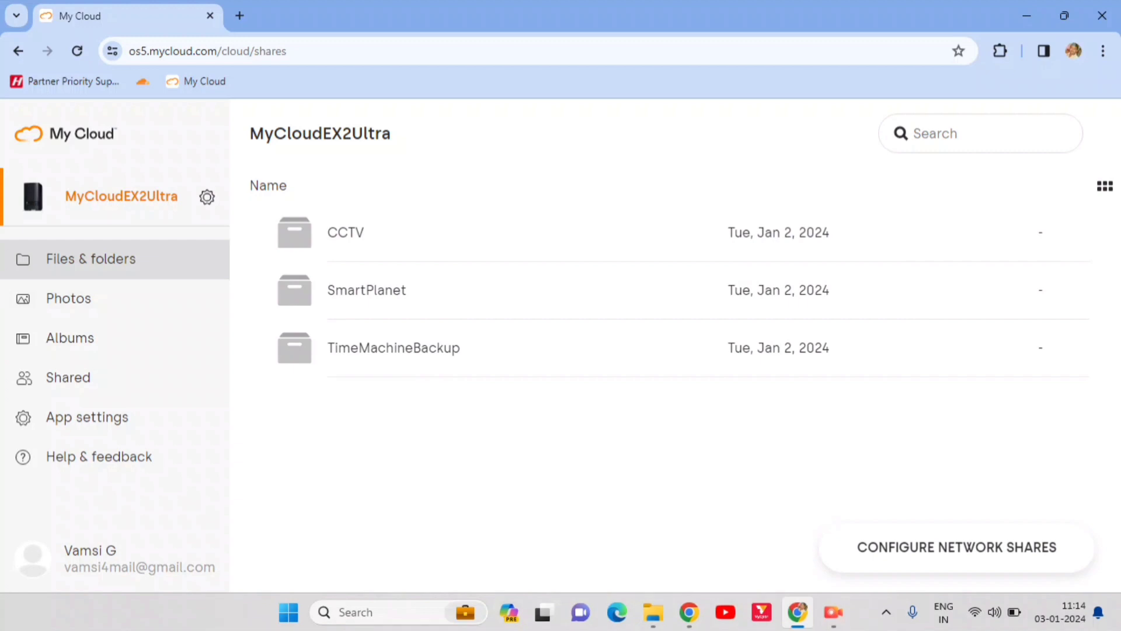
- Upload the 12 videos 20240102123542.mp4 through 20240102135417.mp4 from the Screen Recorder folder in File Explorer to the SmartPlanet share
left_click(366, 290)
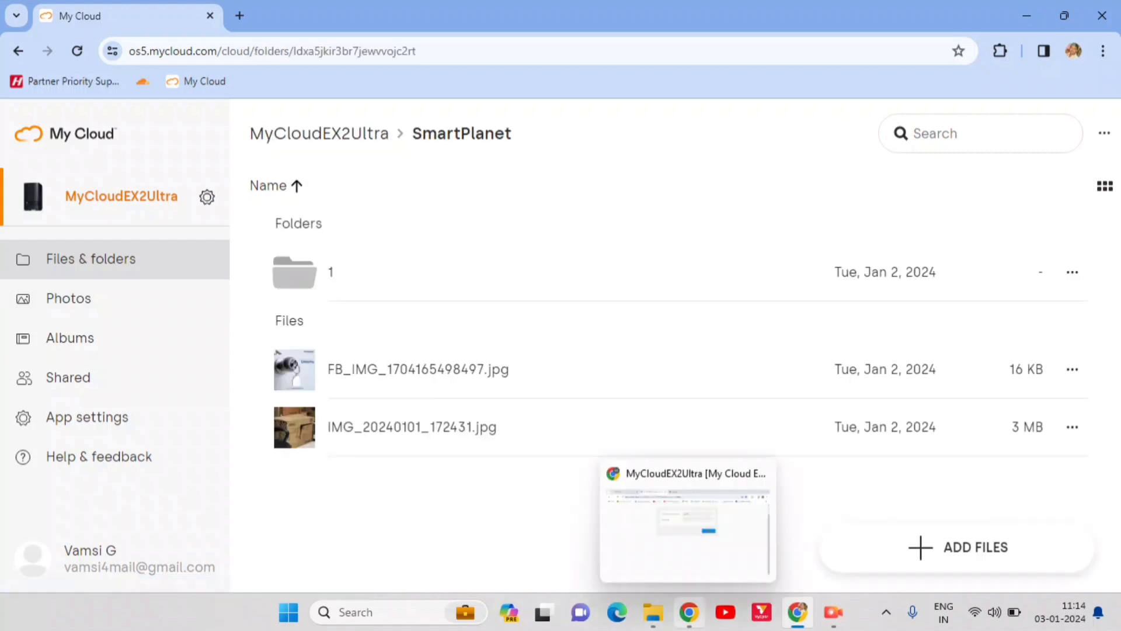
left_click(653, 612)
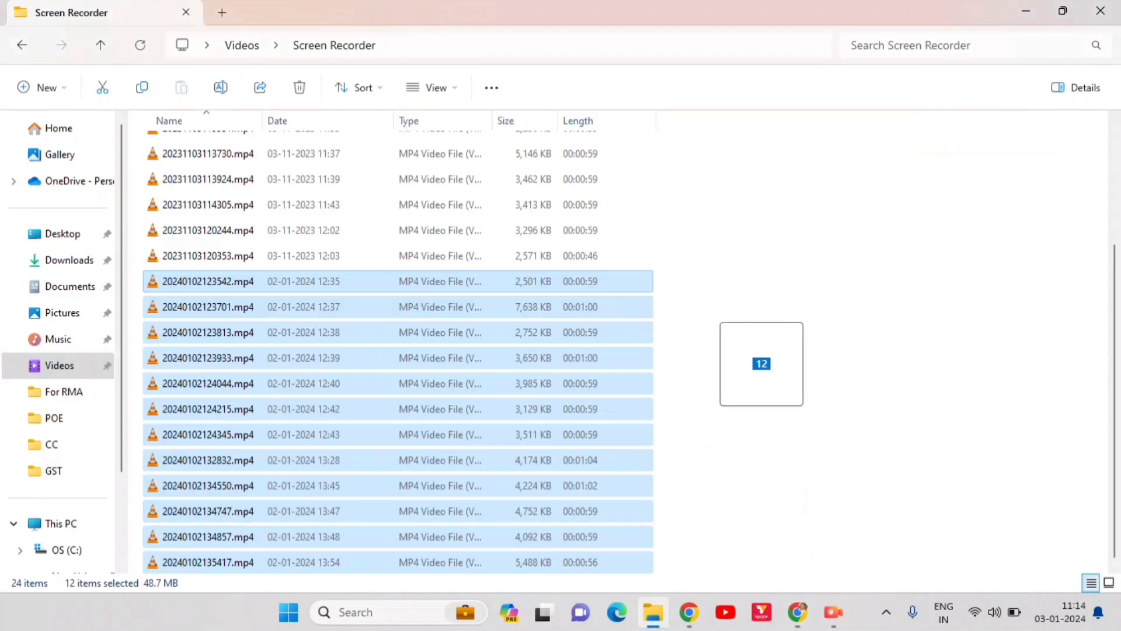
left_click_drag(759, 363, 613, 502)
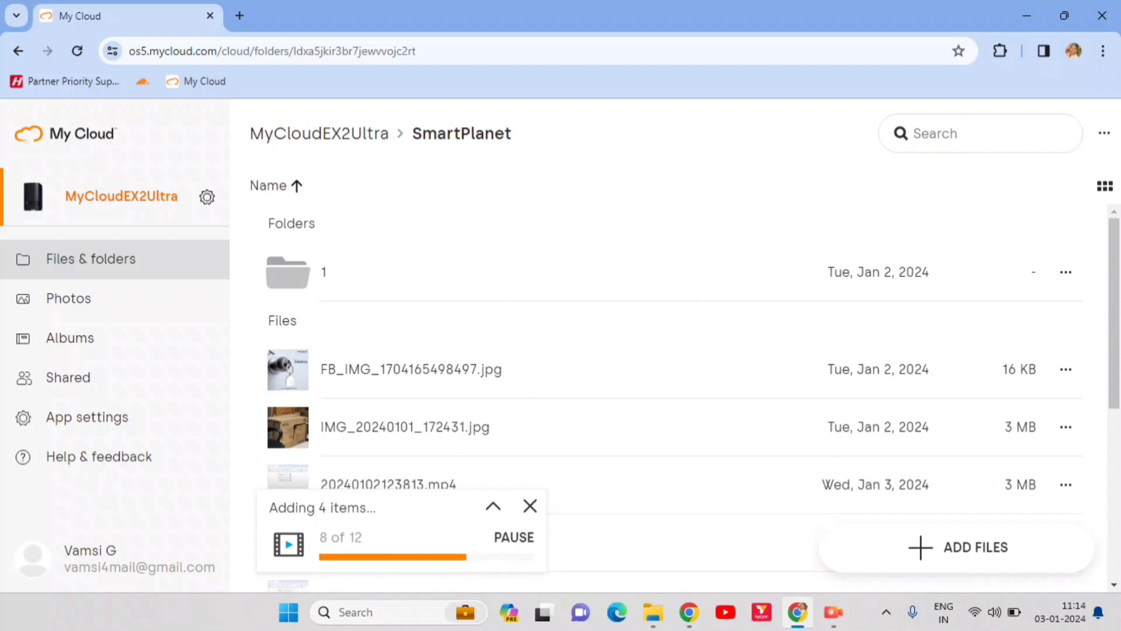
scroll(671, 397, "down", 7)
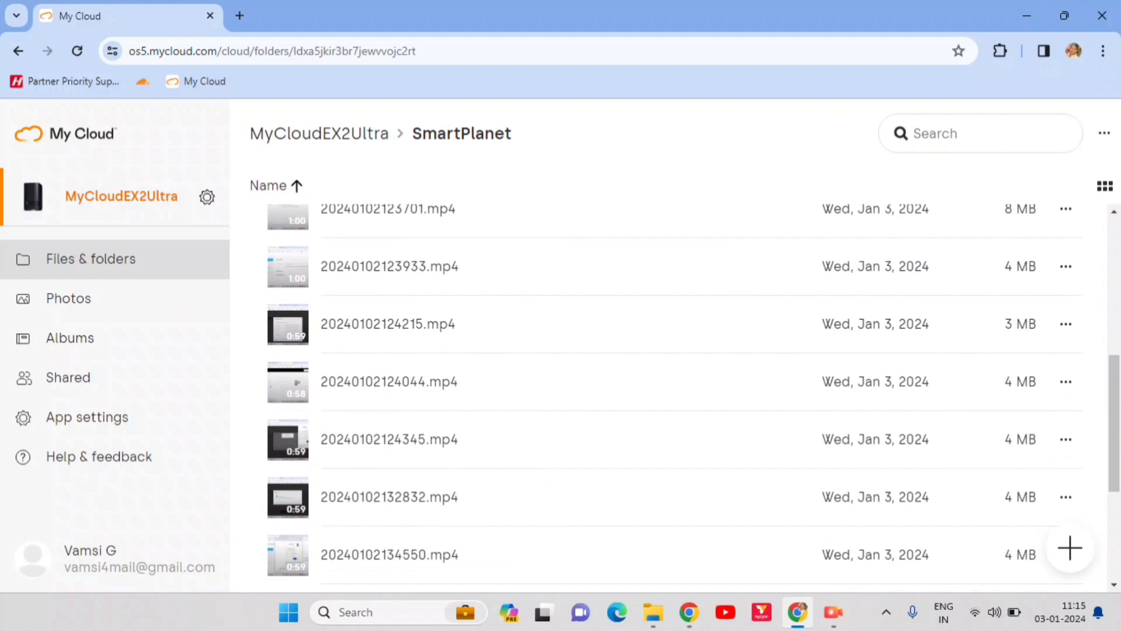
scroll(672, 397, "down", 4)
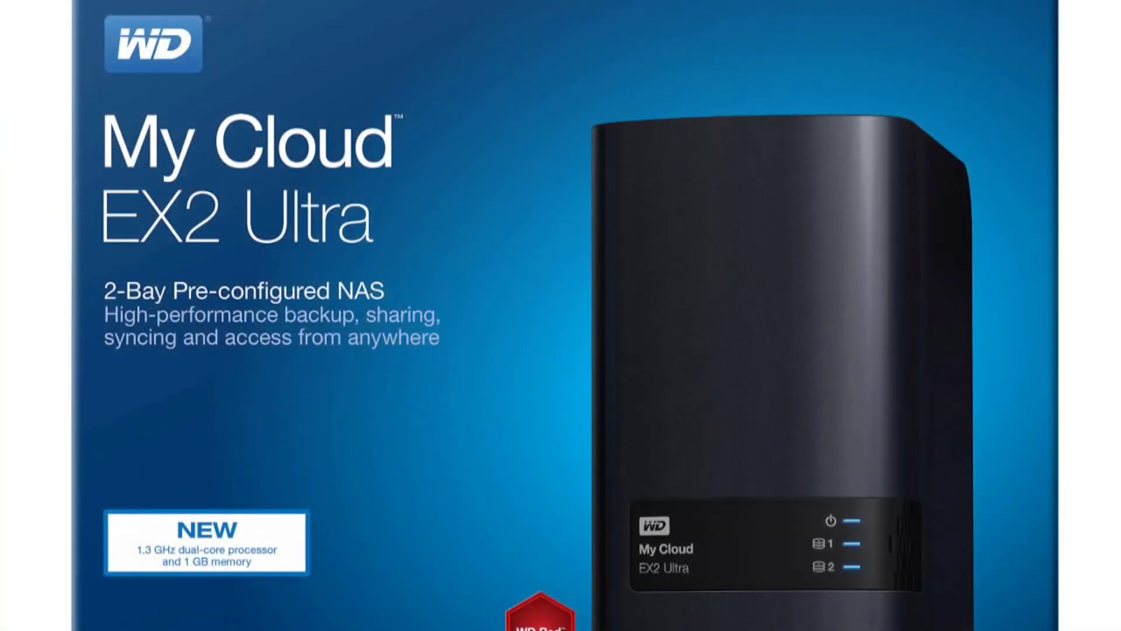